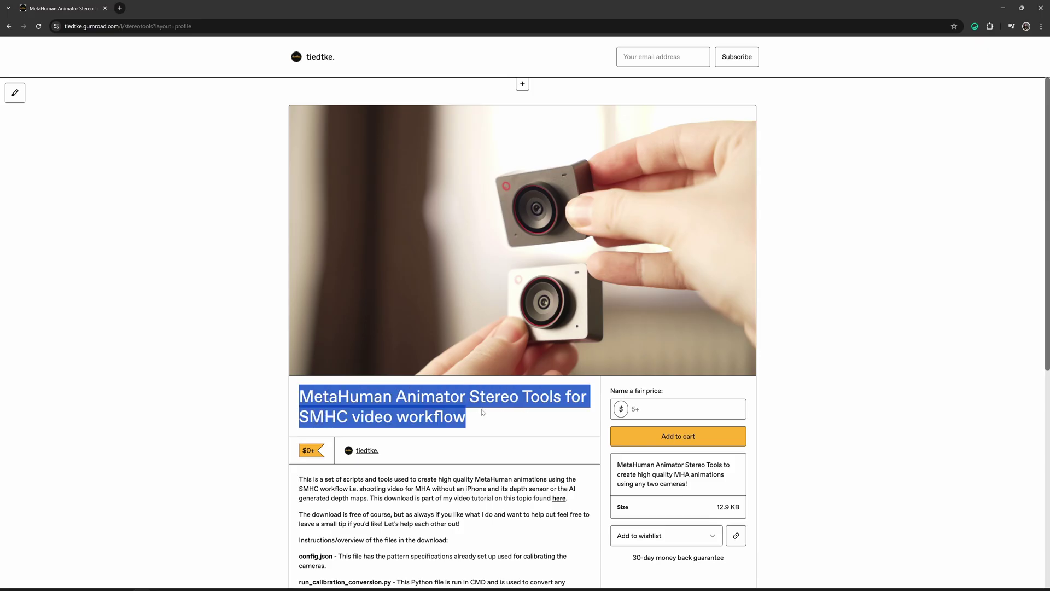
Step: Deselect the title text on the MetaHuman Animator Stereo Tools product page
click(498, 417)
scroll(391, 371, down, 3)
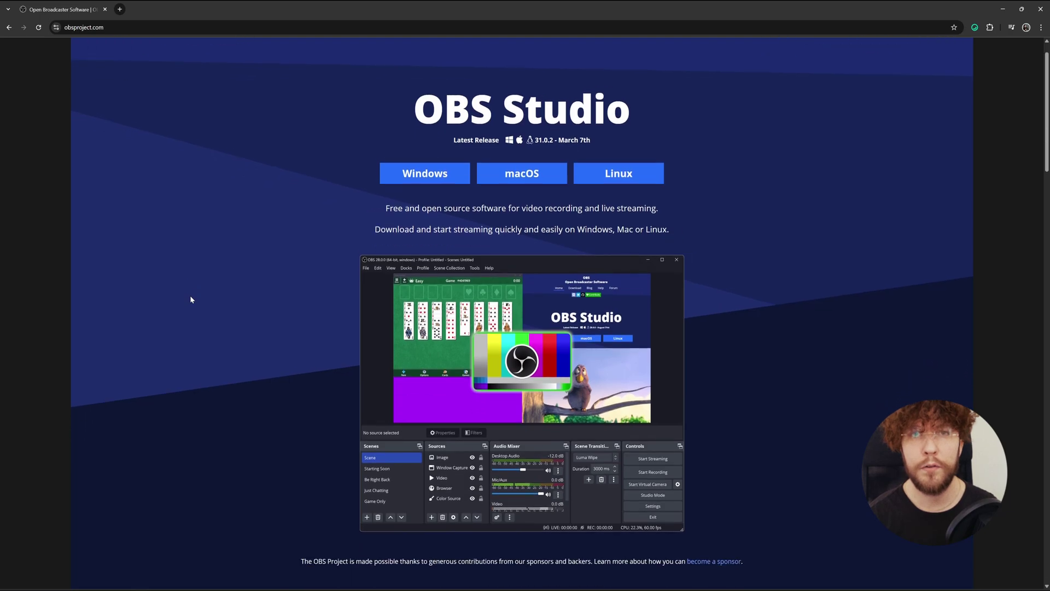
scroll(190, 302, down, 5)
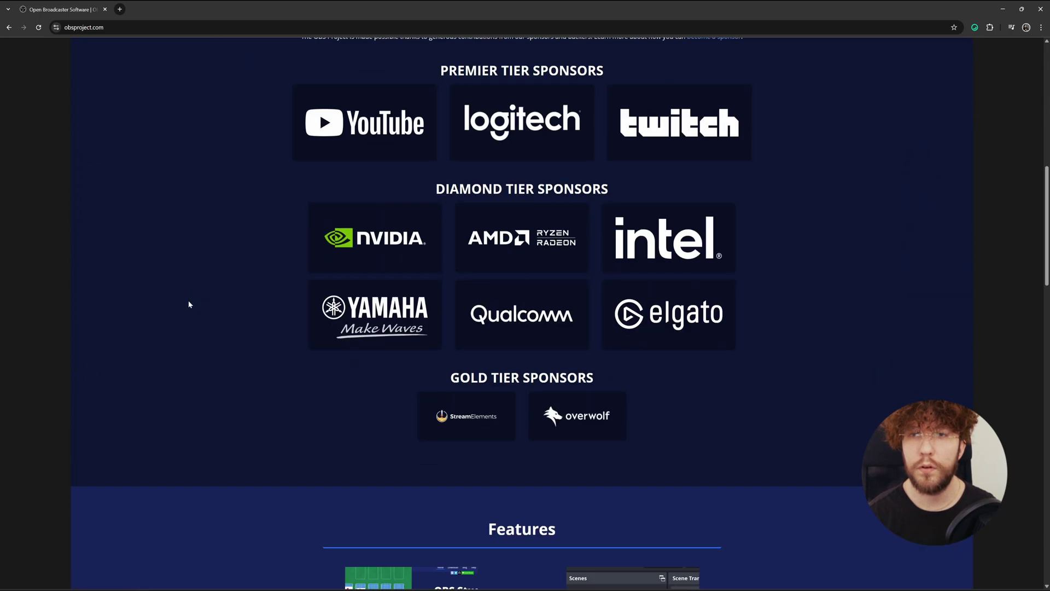
scroll(190, 304, down, 2)
scroll(188, 304, down, 5)
scroll(188, 305, down, 4)
scroll(188, 301, down, 1)
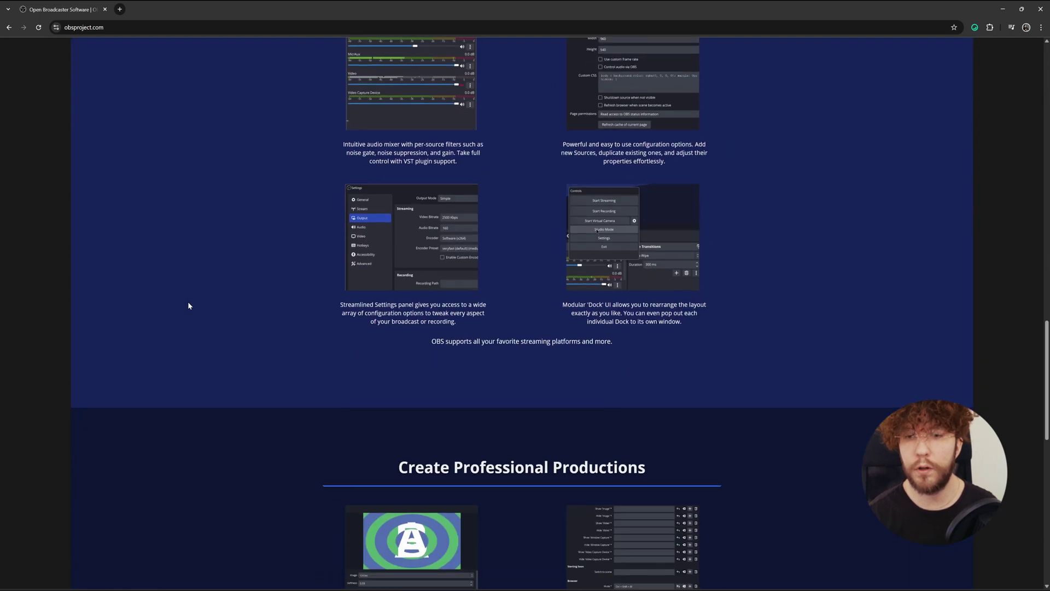
scroll(189, 302, down, 3)
scroll(188, 303, down, 1)
scroll(187, 303, down, 3)
Step: Go to the RTC Timecode Generator script's download from the top of the OBS homepage
key(Home)
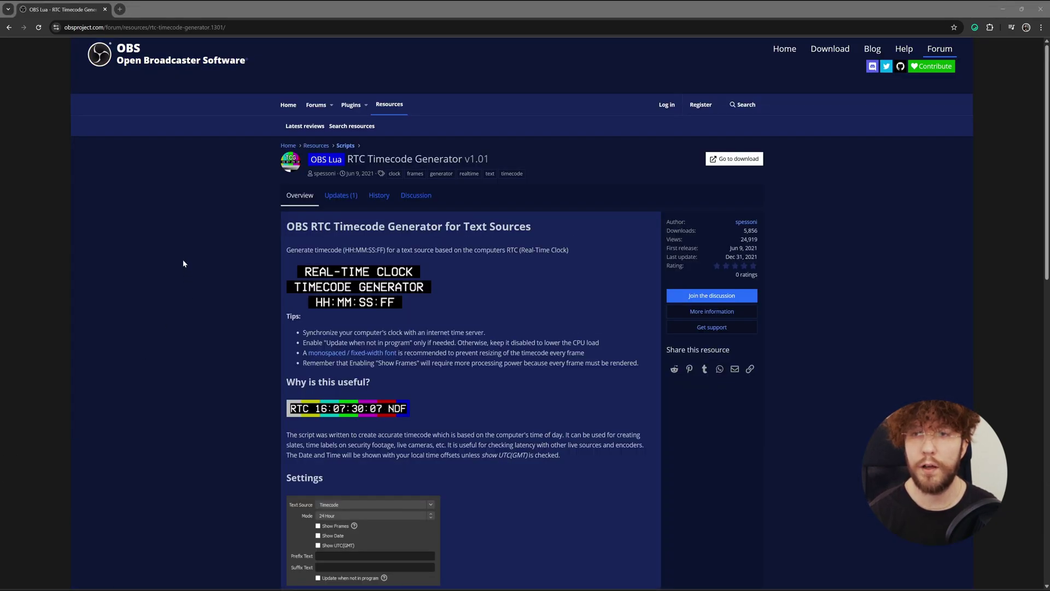
scroll(183, 264, down, 1)
scroll(183, 267, down, 1)
scroll(183, 266, up, 2)
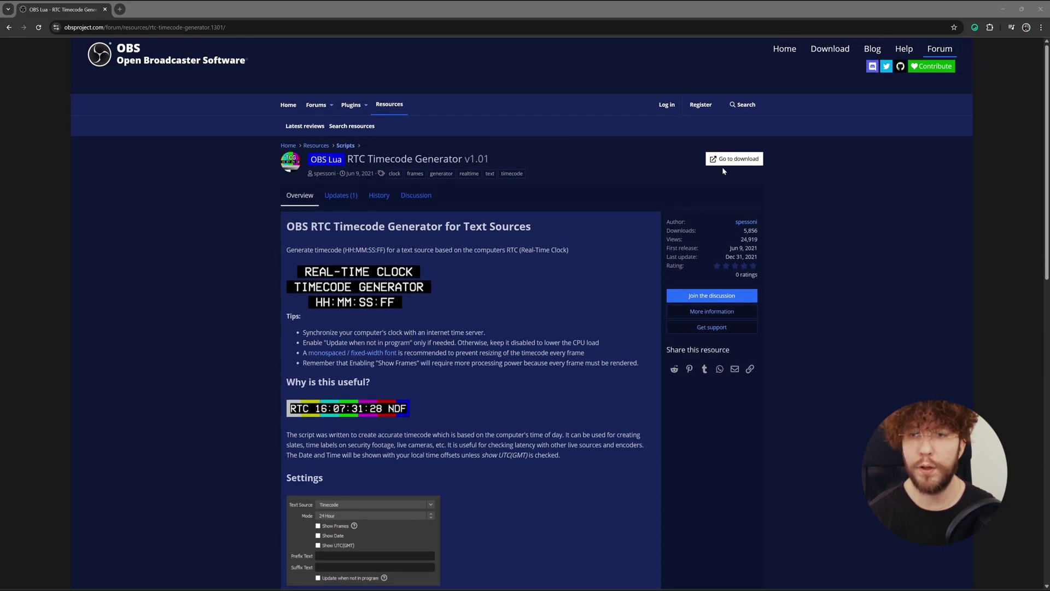
click(736, 159)
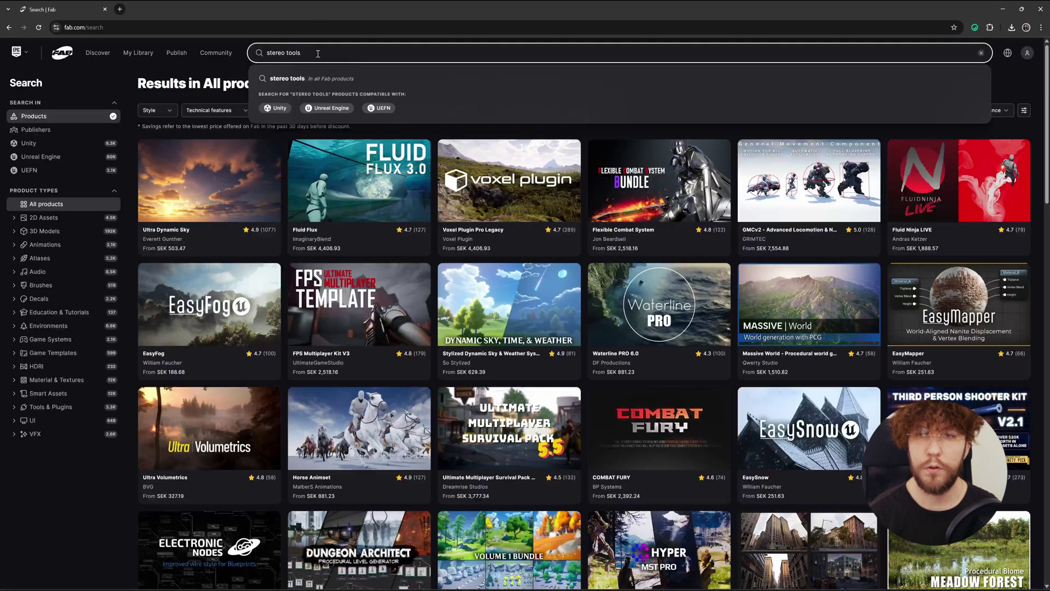
Step: Search 'stereo tools' and add MetaHuman Stereo Tools to My Library, accepting the license
key(Return)
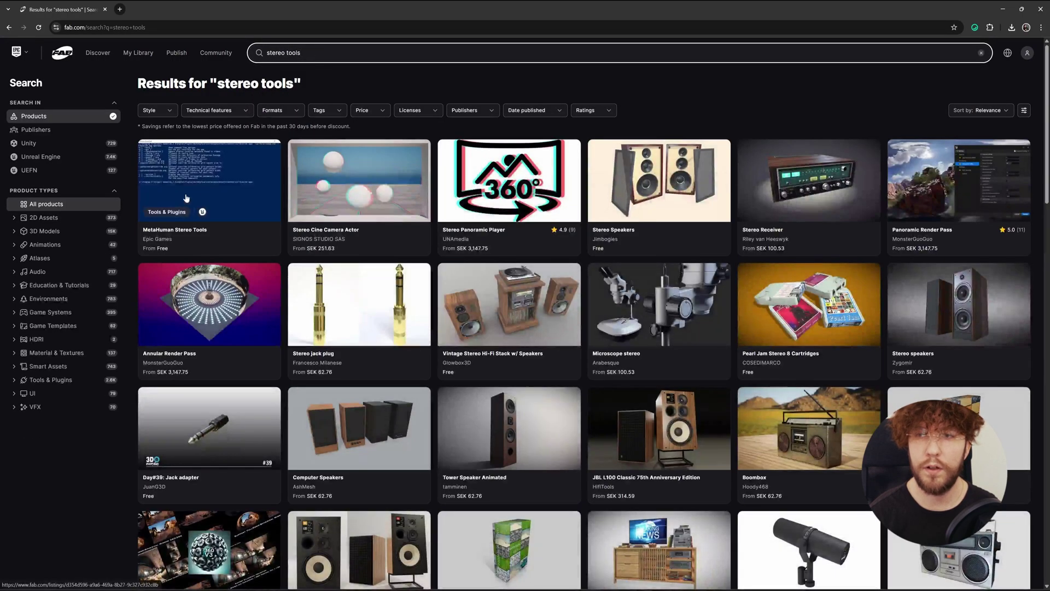
click(185, 198)
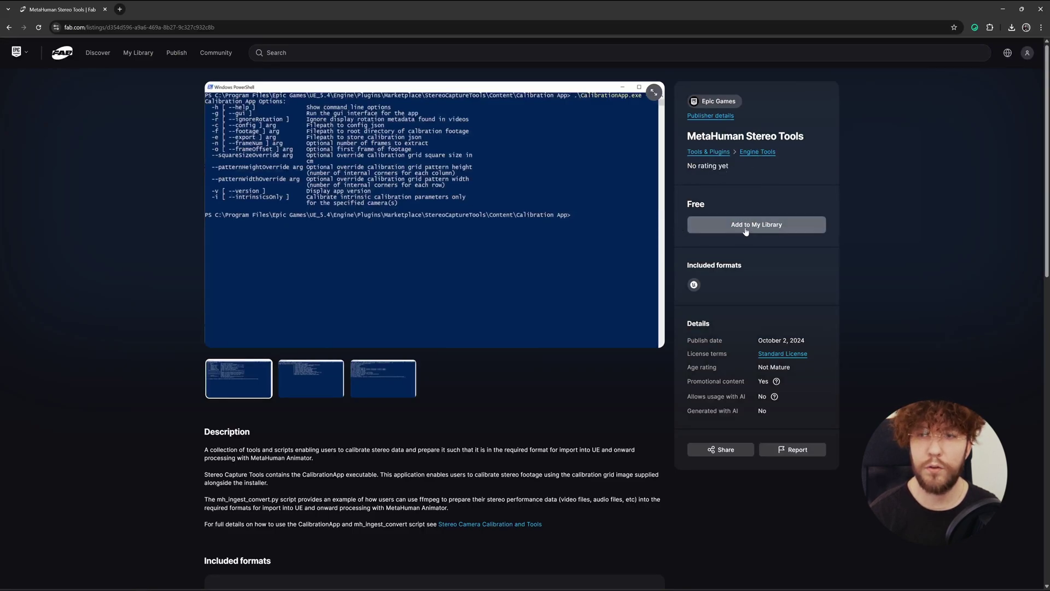
click(774, 225)
click(294, 519)
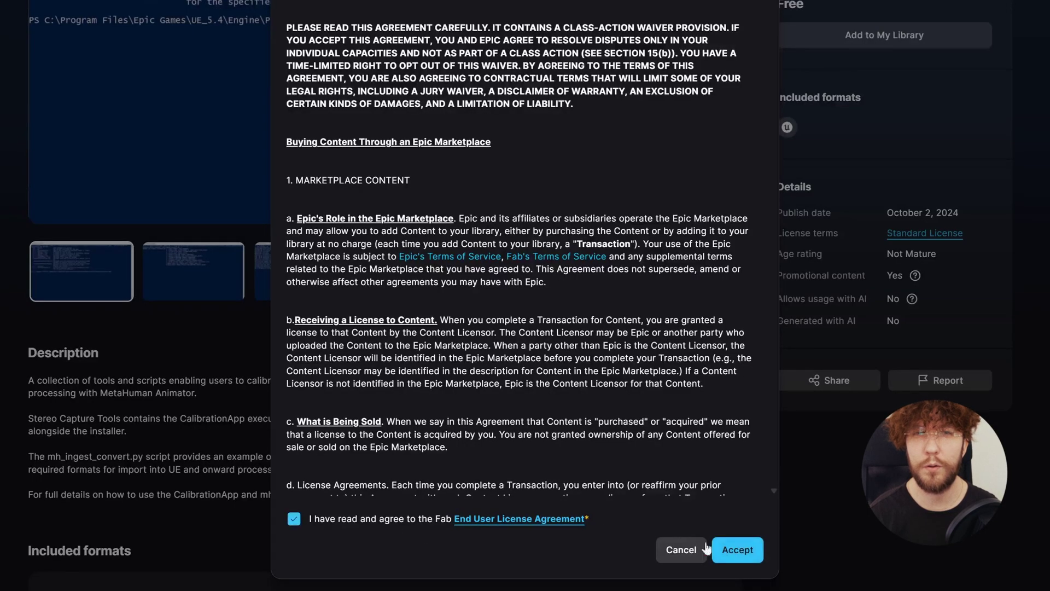
click(737, 550)
click(298, 166)
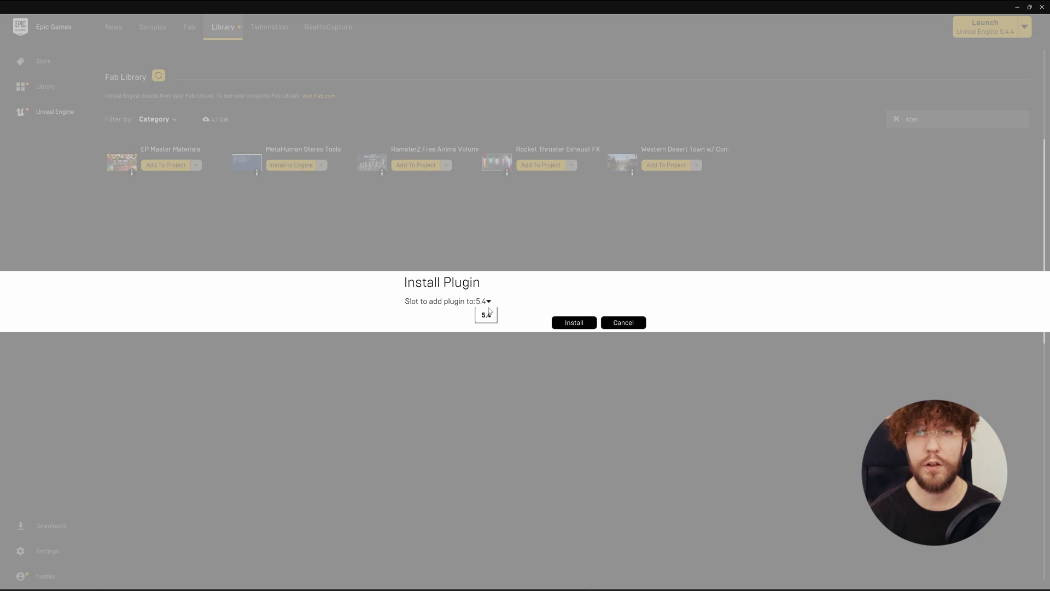
Step: Install the MetaHuman Stereo Tools plugin into engine version 5.4
click(486, 315)
click(566, 324)
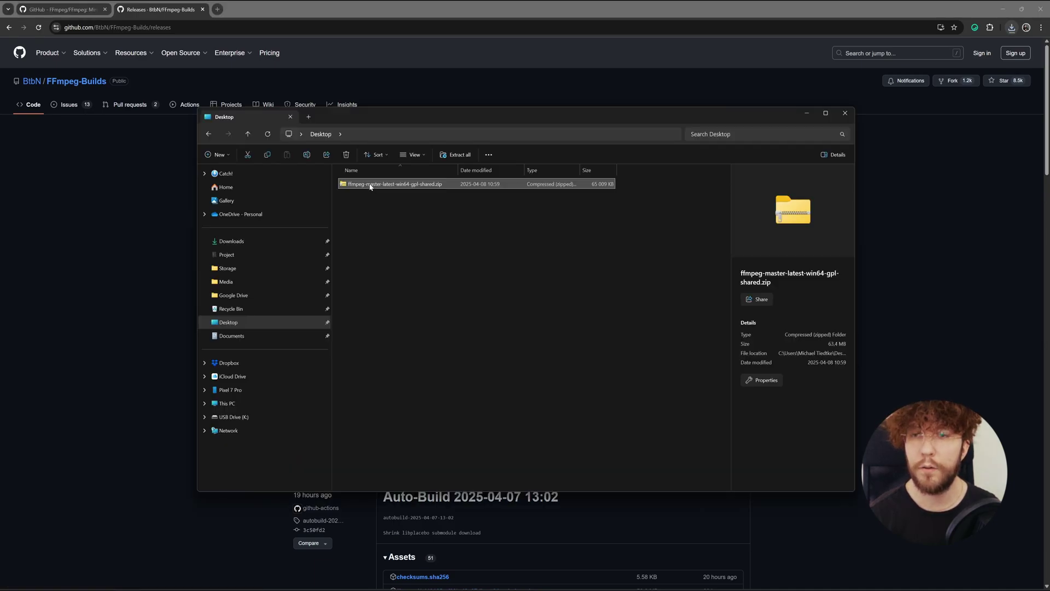
Step: Extract the ffmpeg zip and rename the extracted folder to ffmpeg
right_click(371, 186)
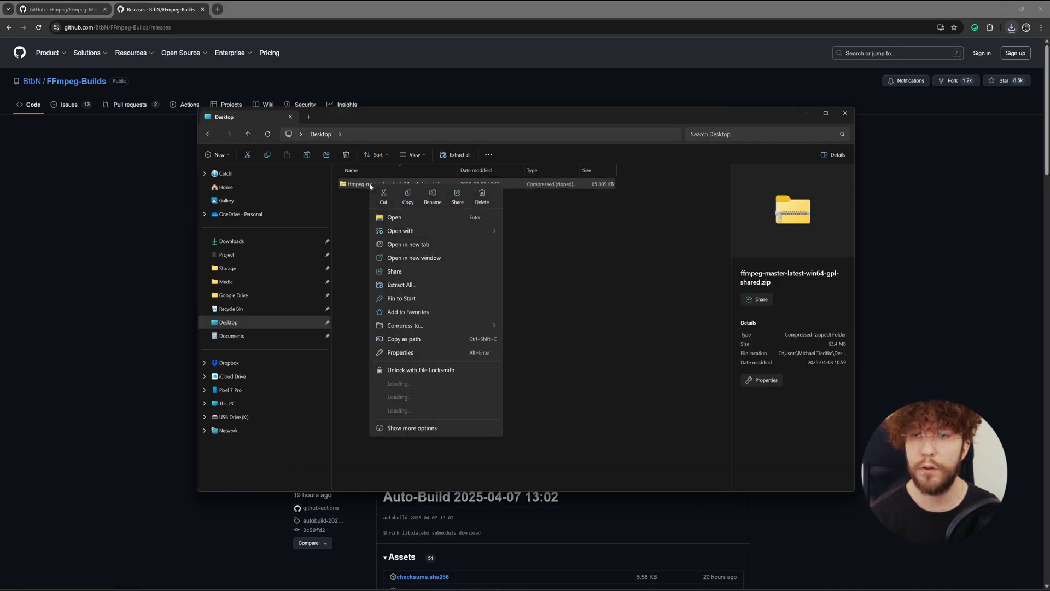
click(403, 285)
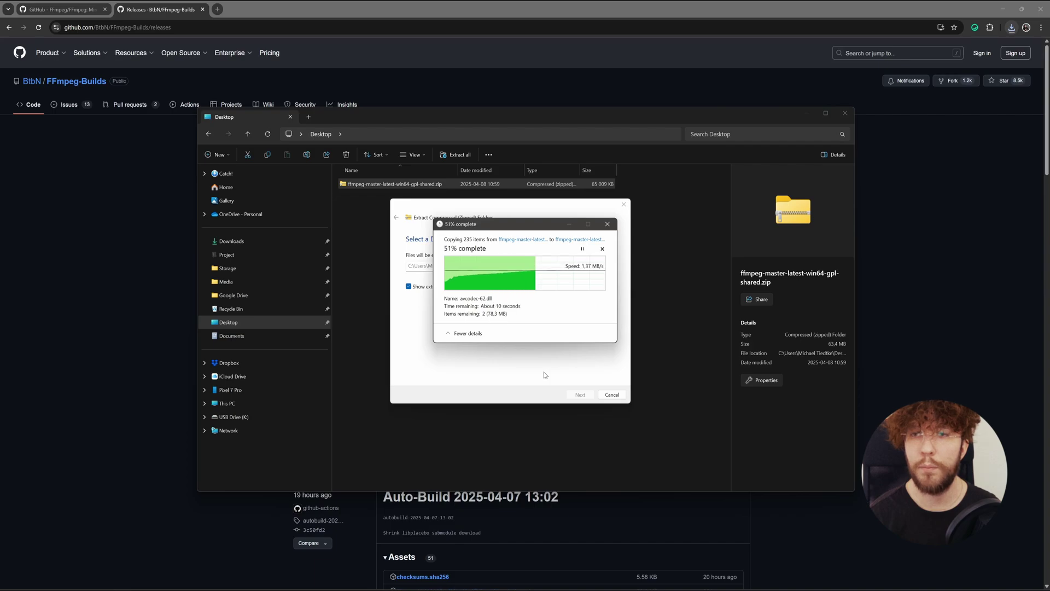
drag(366, 184, 442, 182)
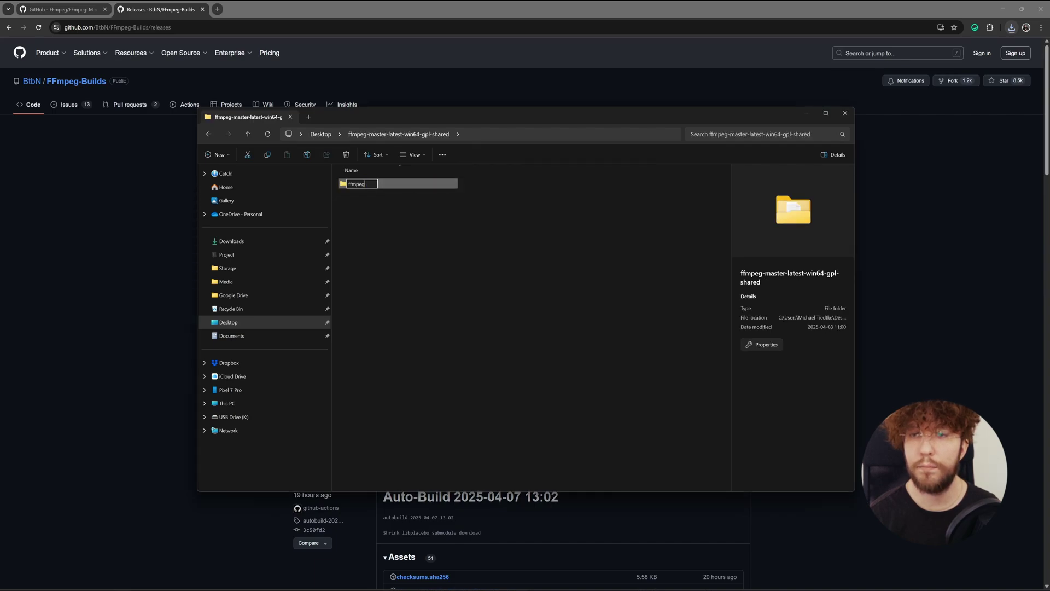
key(Return)
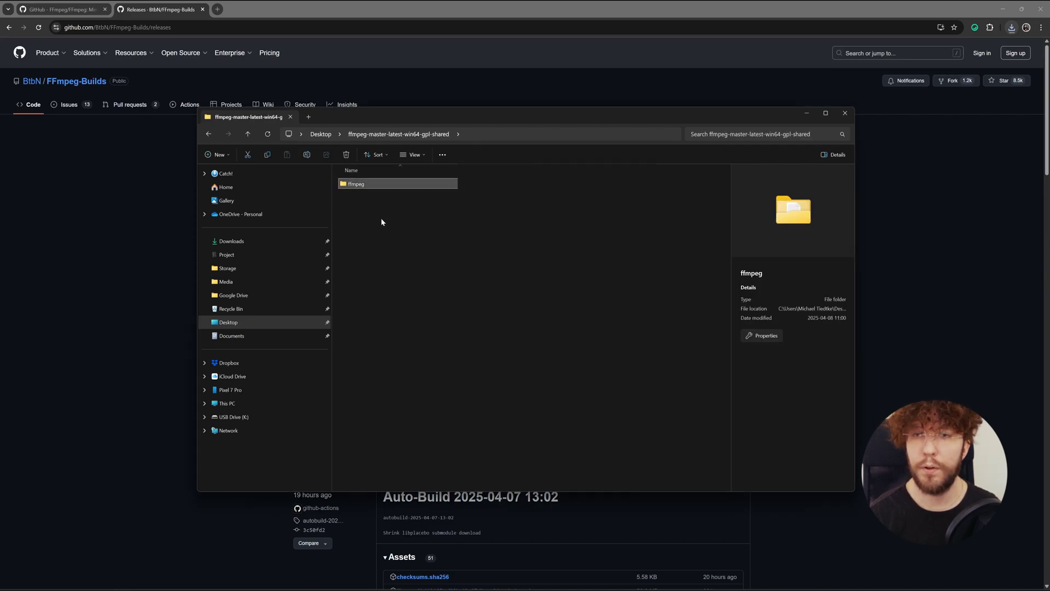
Step: Cut the ffmpeg folder and open the ffmpeg folder in C:\Program Files
key(ctrl+x)
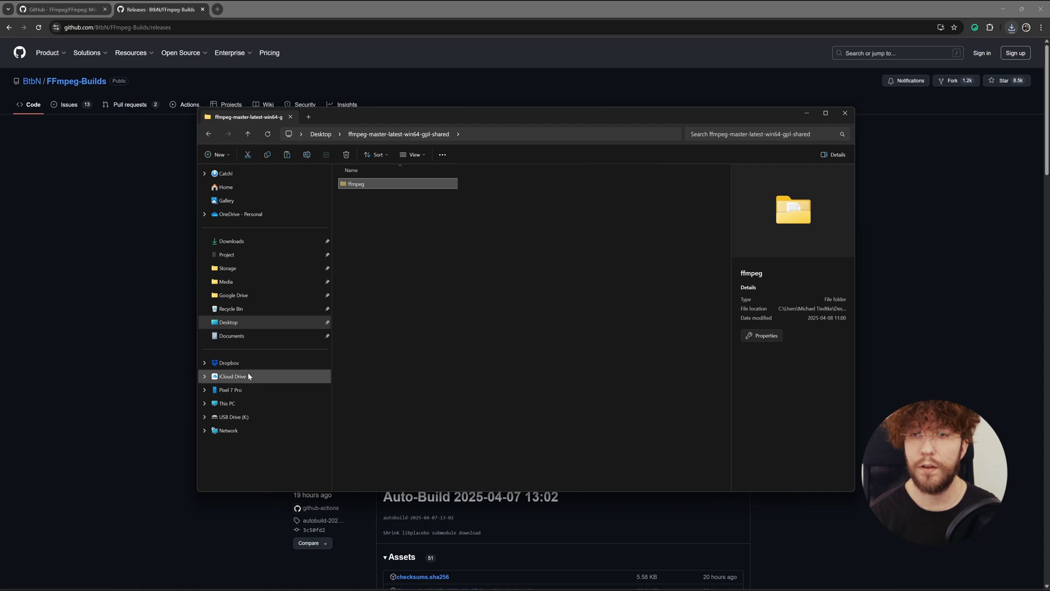
click(227, 403)
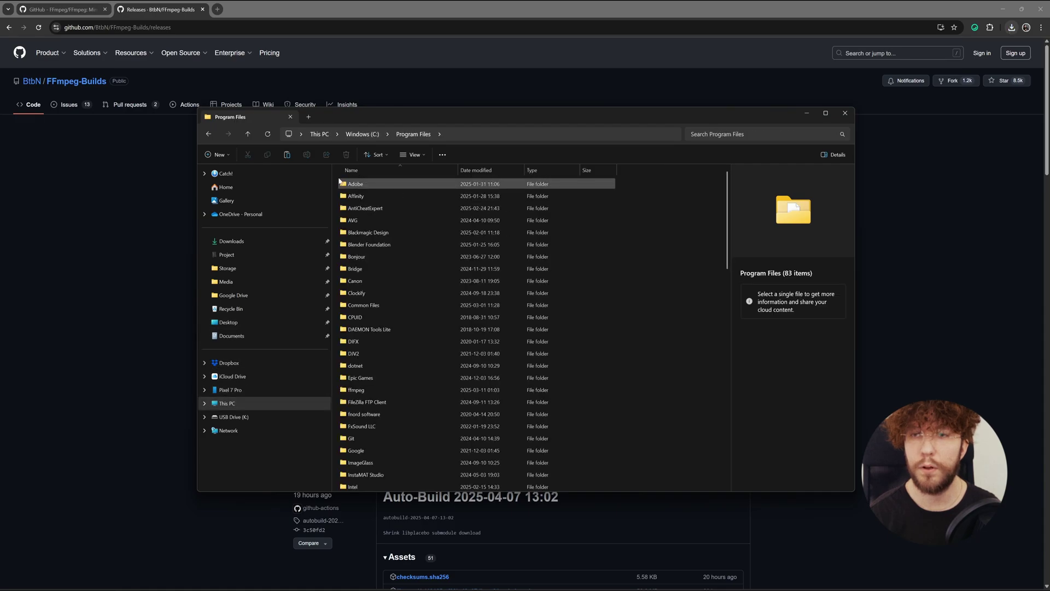
double_click(417, 198)
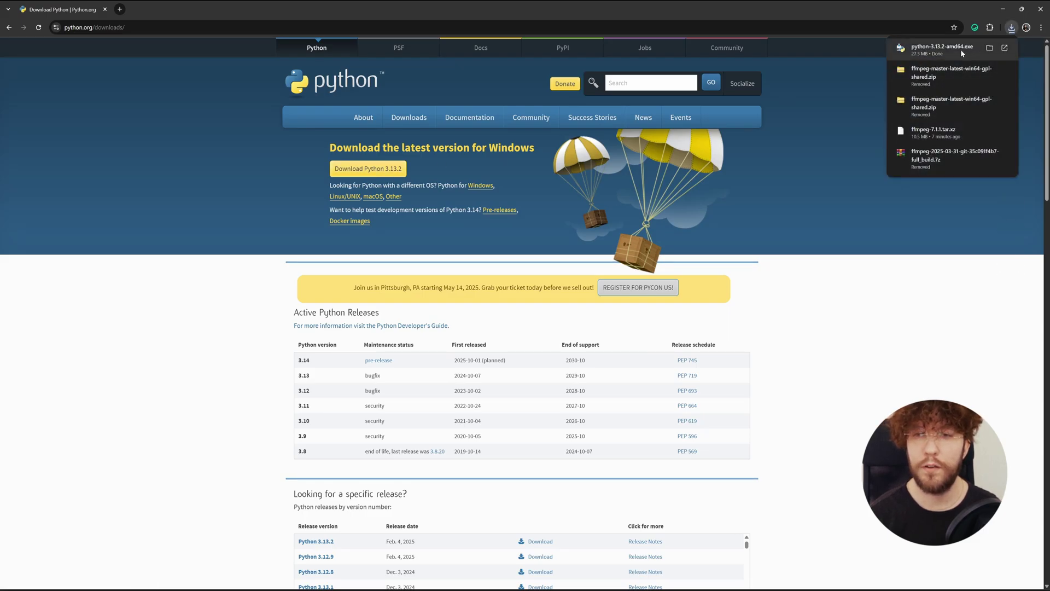
Step: Launch the Python 3.13.2 installer and keep the default optional features
click(961, 49)
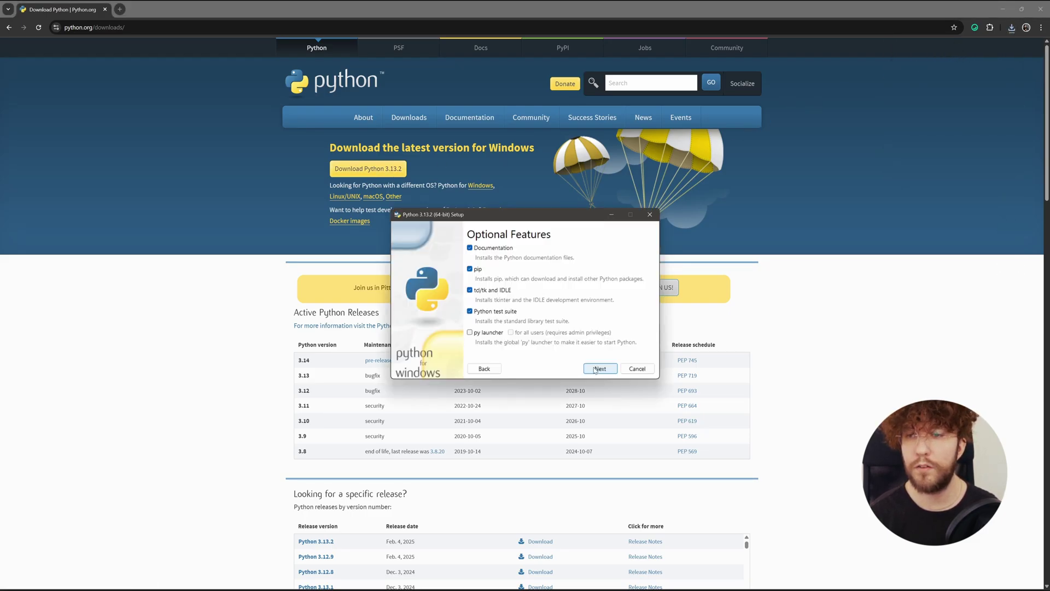
click(596, 368)
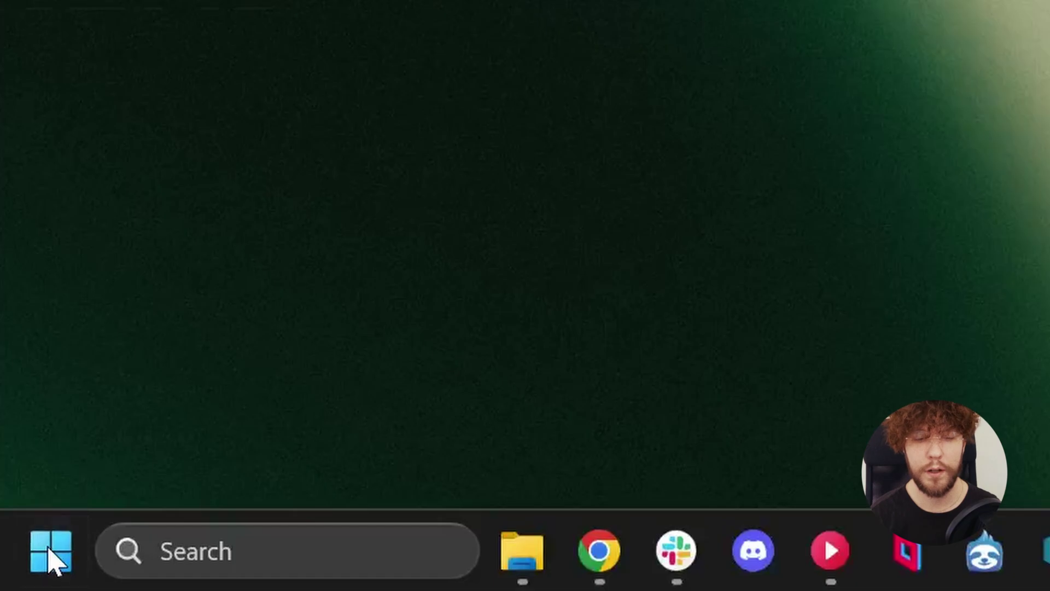
Step: Open Environment Variables via Start's System entry and Advanced system settings
right_click(51, 557)
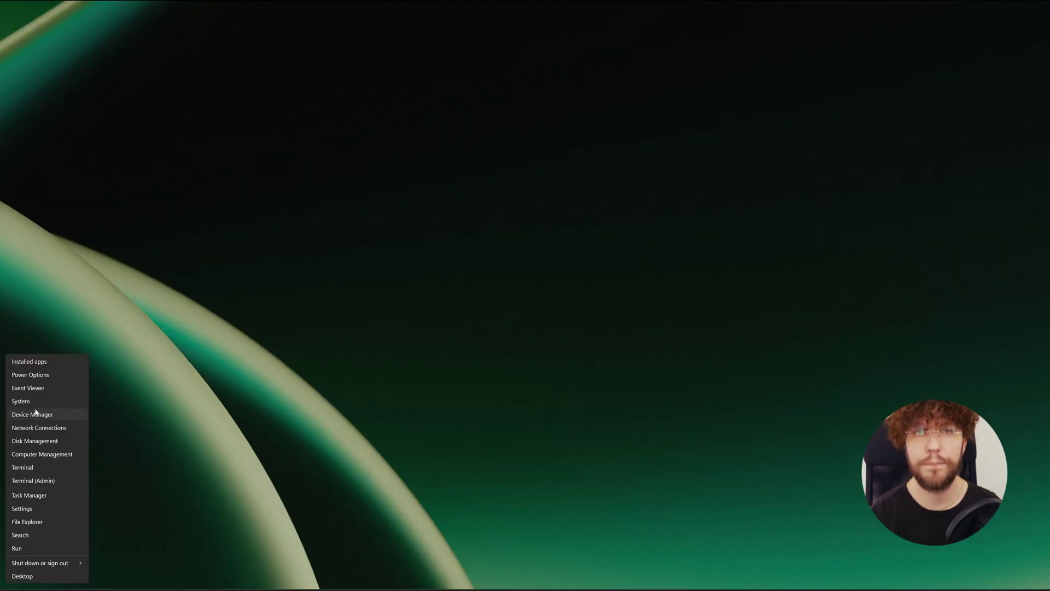
click(21, 401)
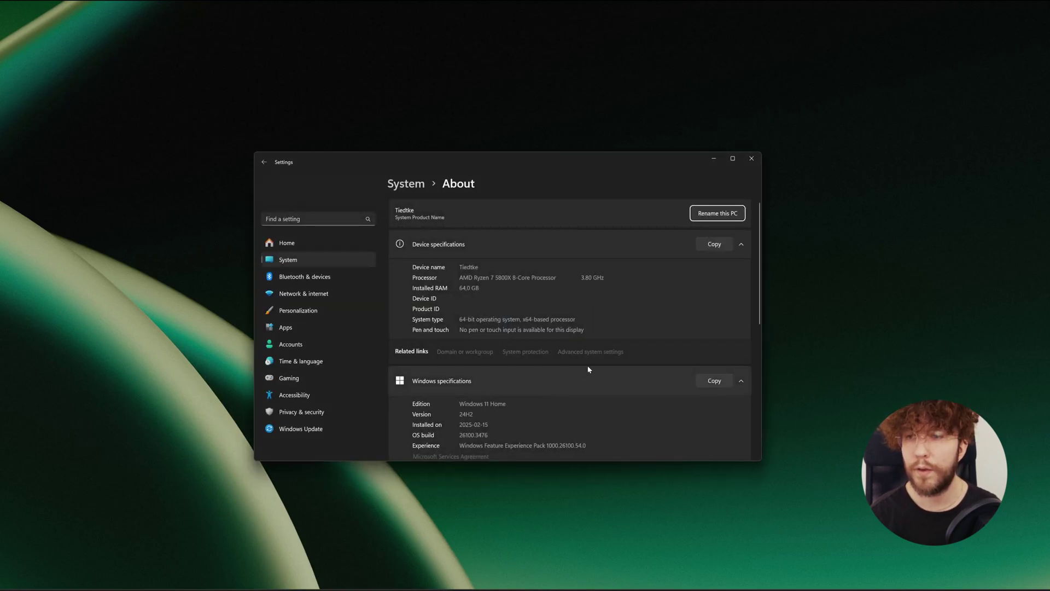
click(593, 352)
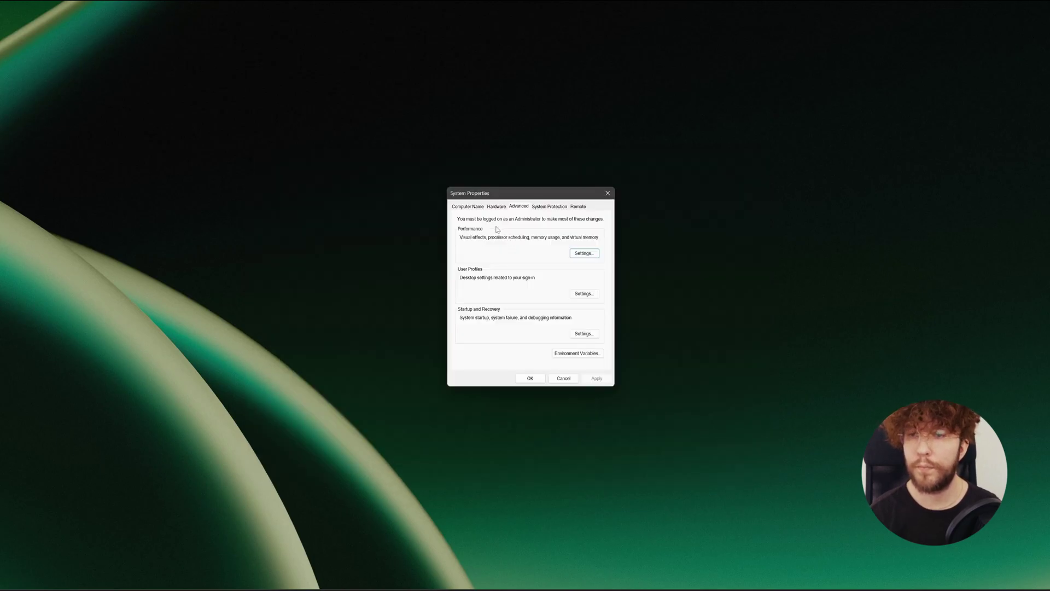
click(577, 354)
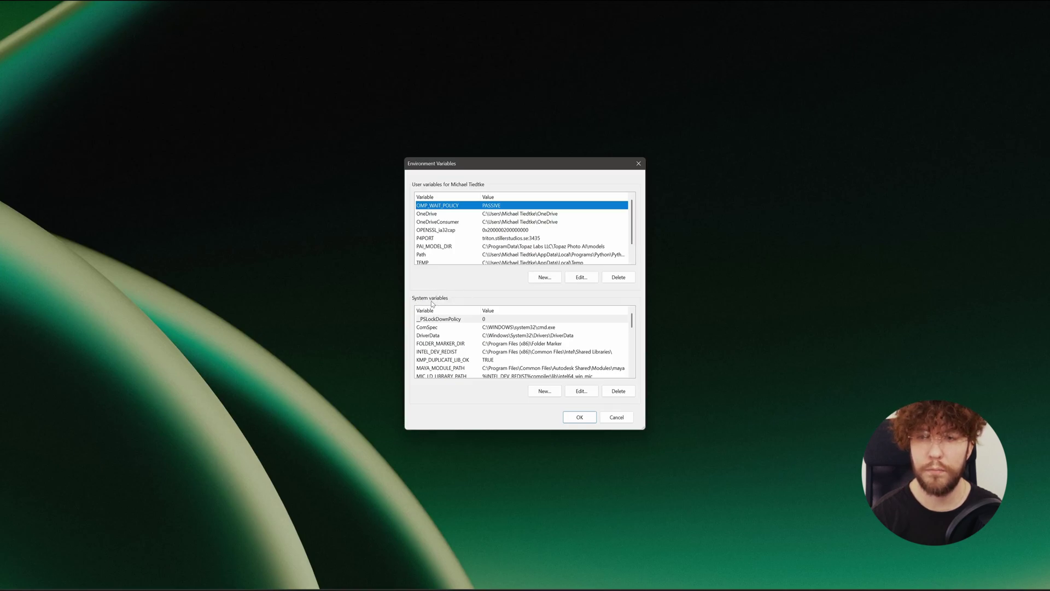
Step: Edit the system Path to include C:\Program Files\ffmpeg\bin, removing the duplicate entry
click(432, 318)
scroll(430, 328, down, 3)
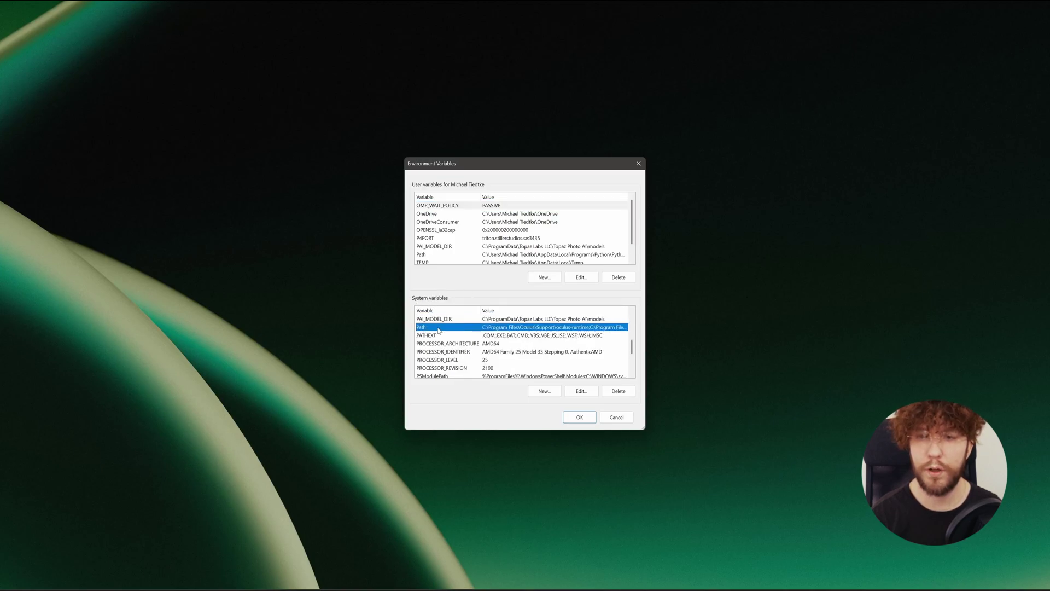
click(580, 392)
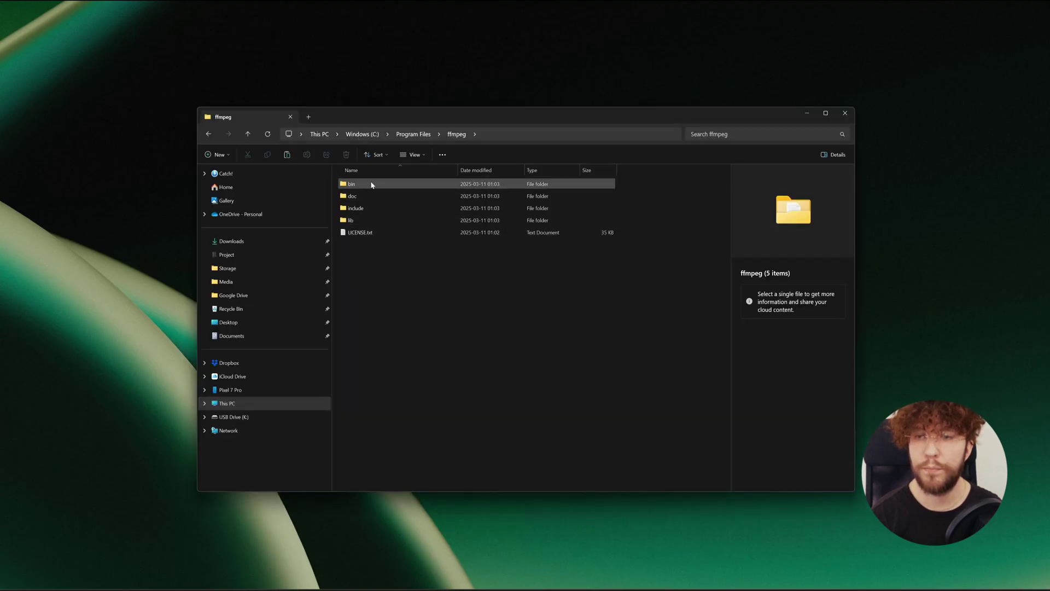
click(370, 185)
double_click(370, 185)
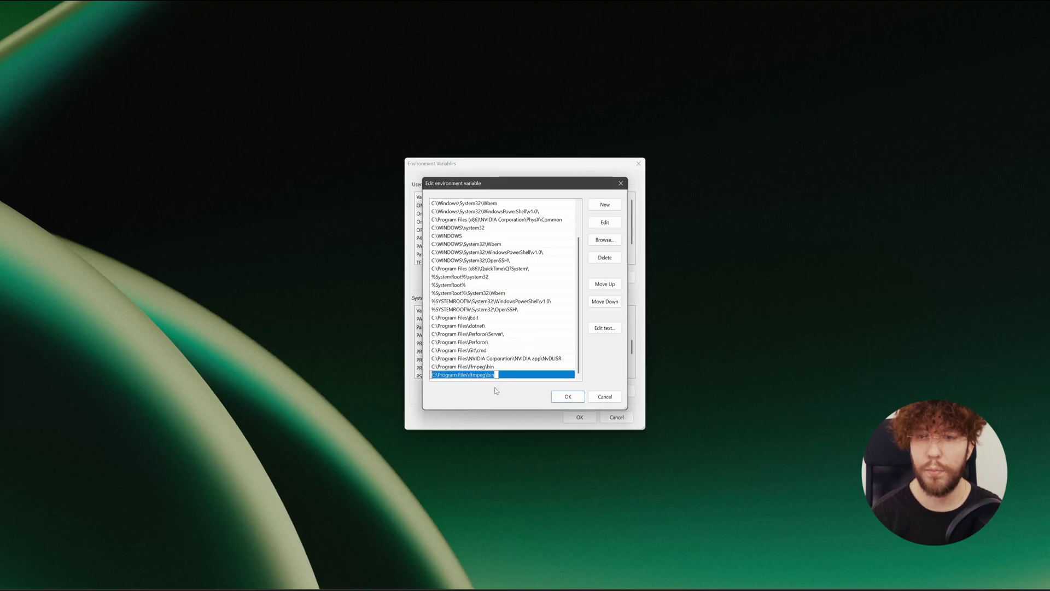
click(491, 368)
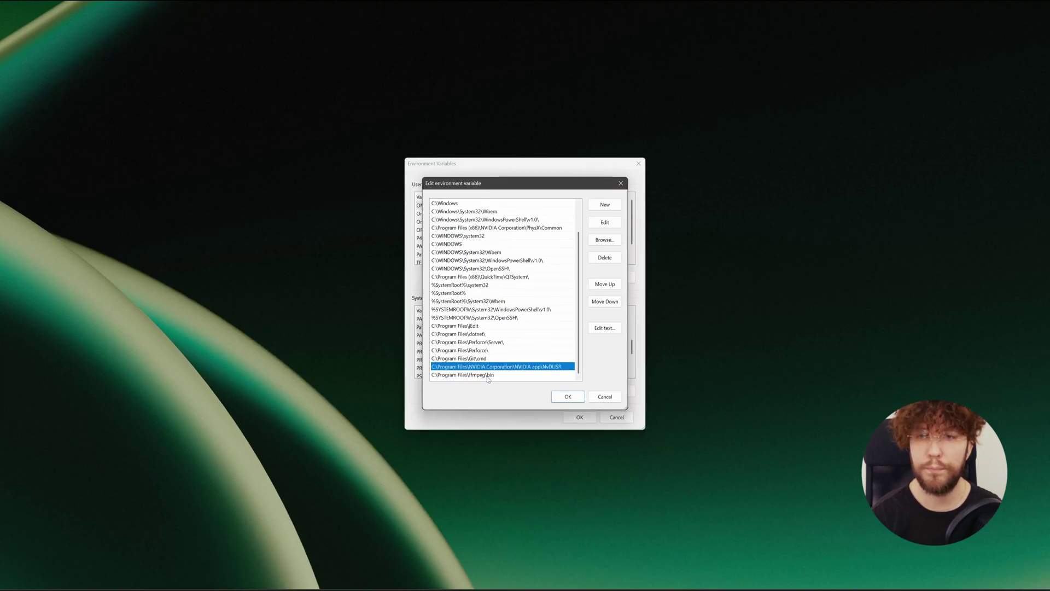
Step: Browse UE_5.5 Engine\Plugins\Marketplace down to the StereoCaptureTools Calibration App folder
click(487, 374)
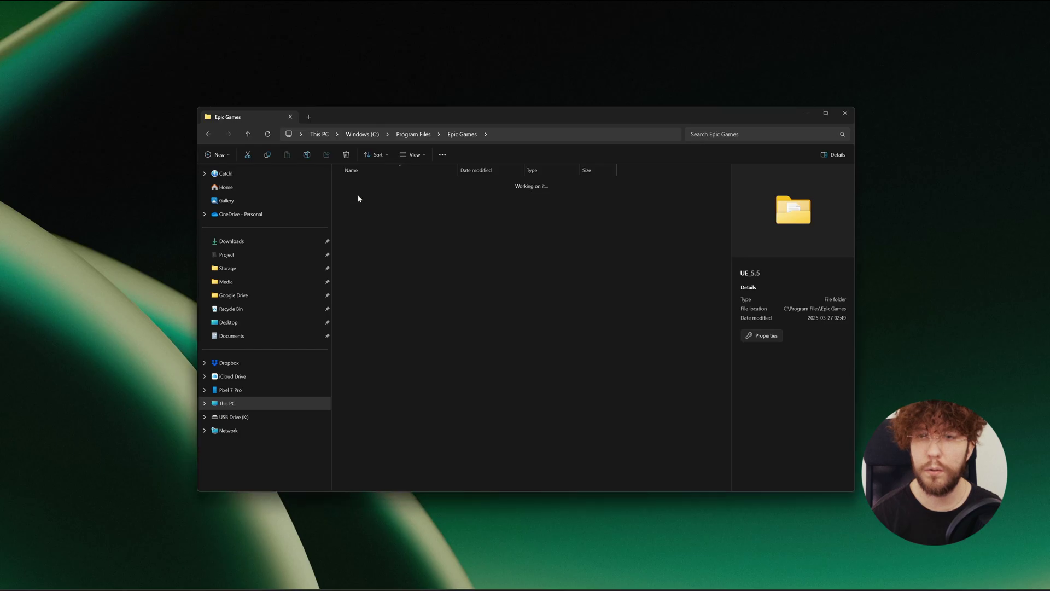
click(363, 199)
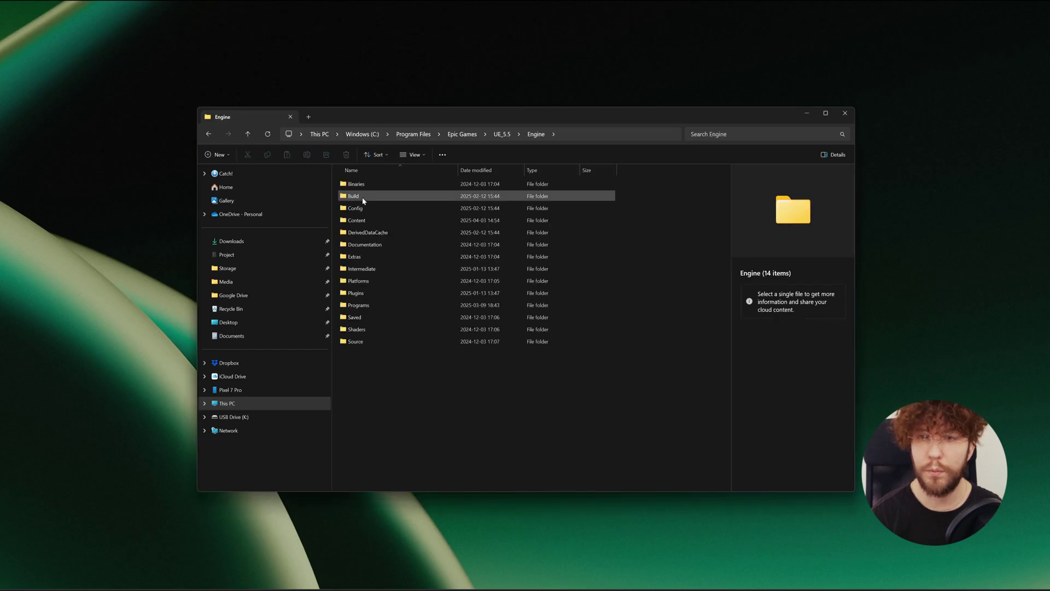
click(358, 296)
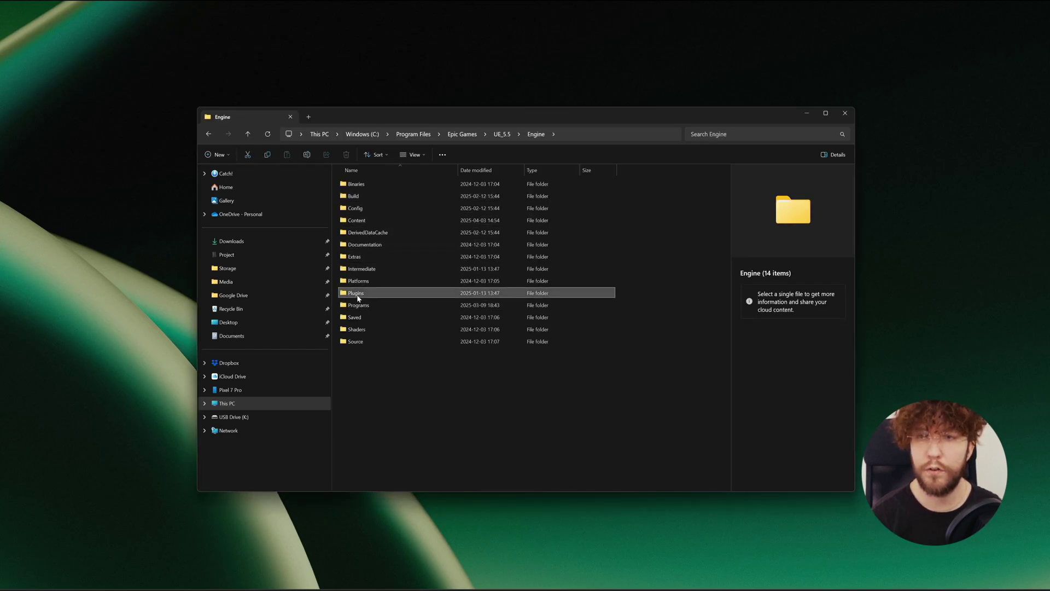
double_click(358, 297)
scroll(358, 298, down, 4)
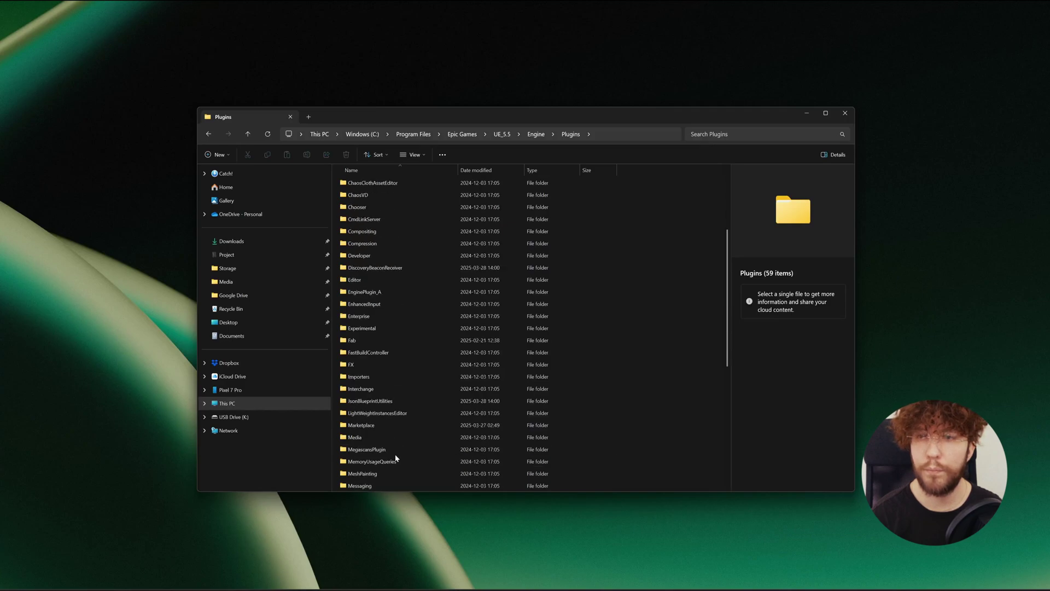
scroll(380, 431, down, 2)
click(368, 354)
double_click(368, 353)
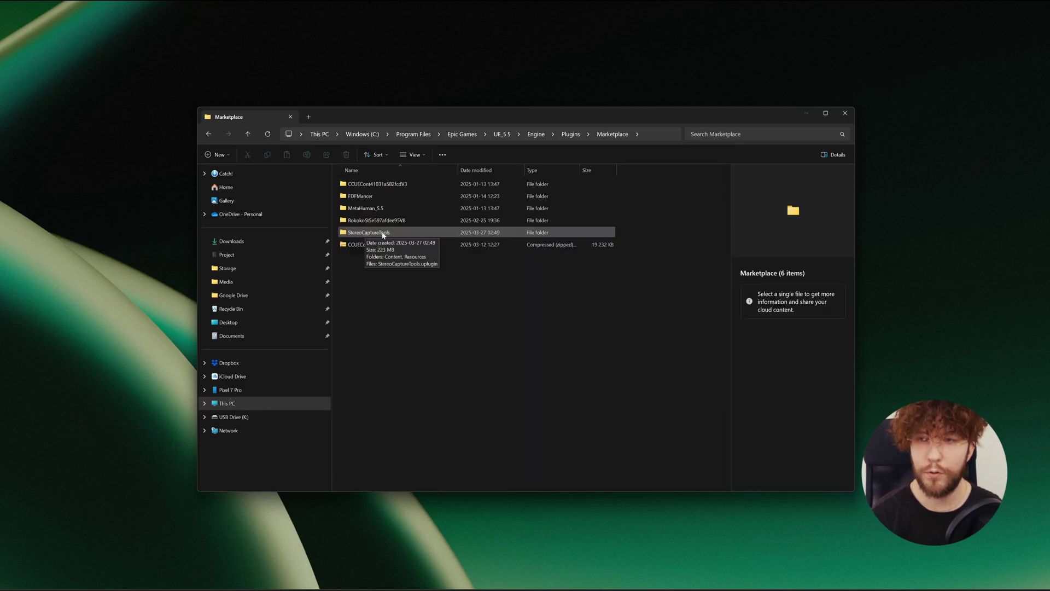
double_click(381, 233)
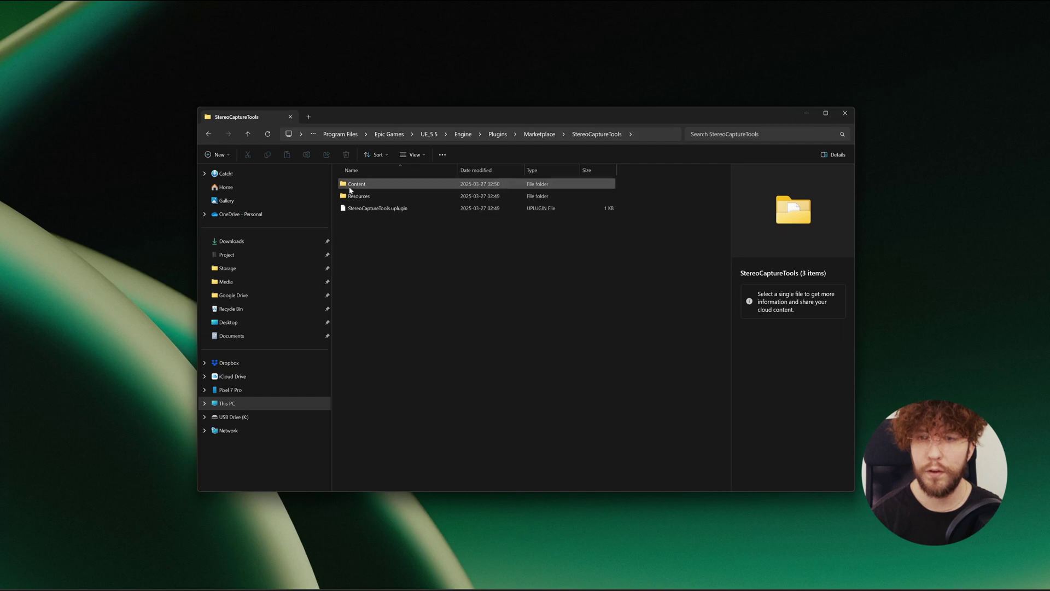
double_click(359, 187)
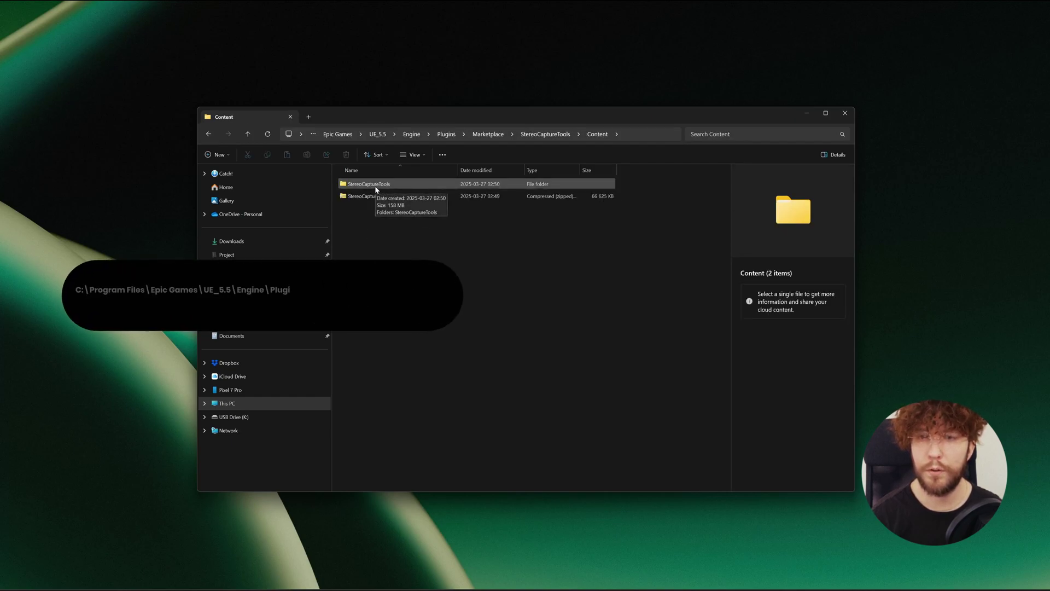
double_click(371, 186)
double_click(372, 187)
mouse_move(365, 183)
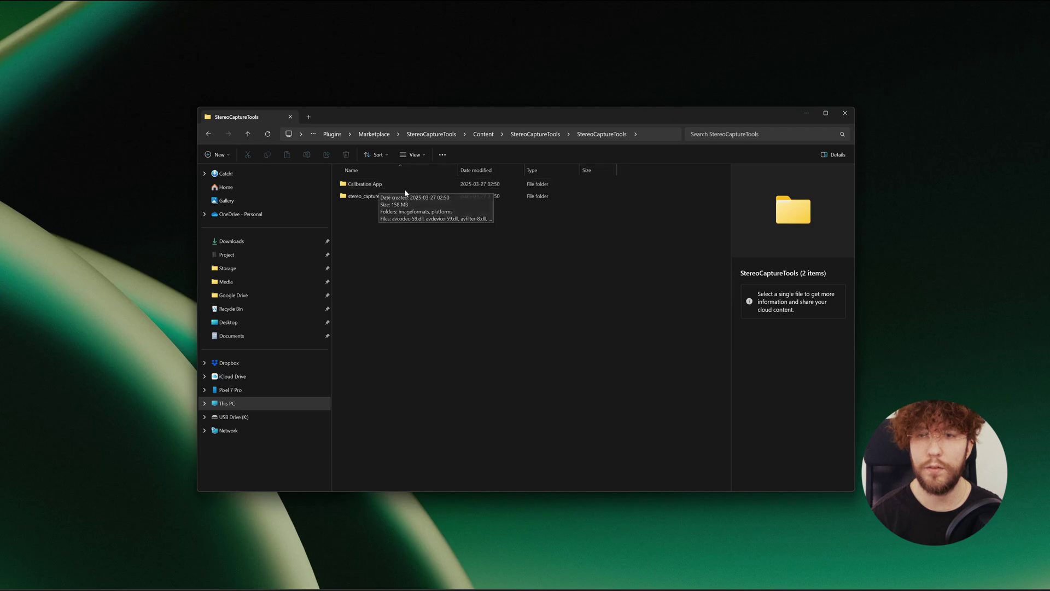
double_click(375, 185)
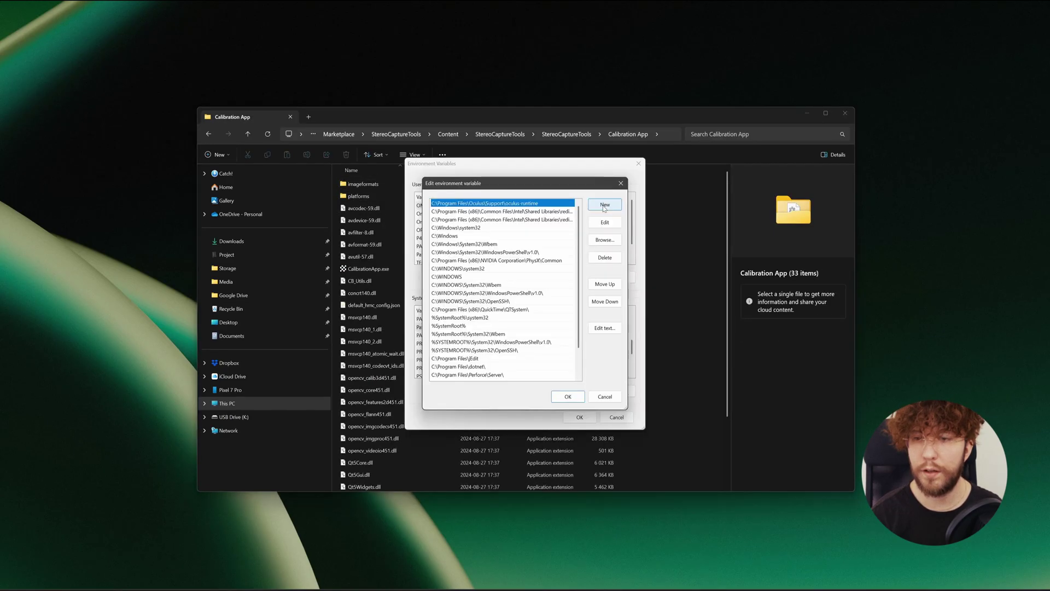
Step: Paste the Calibration App folder path as a new Path entry and confirm all dialogs
click(604, 206)
key(ctrl+v)
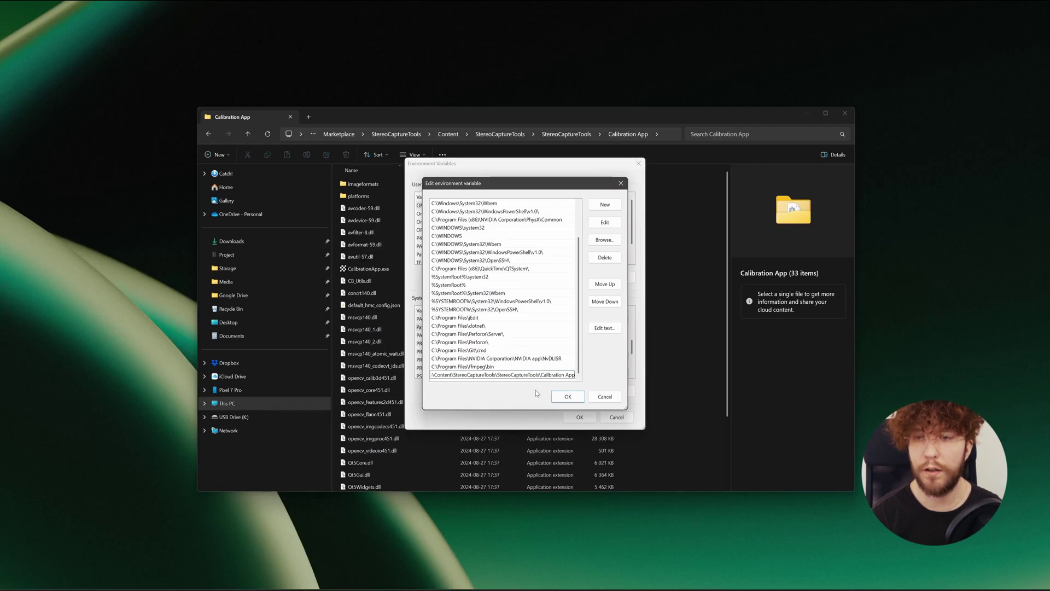
key(Return)
click(566, 397)
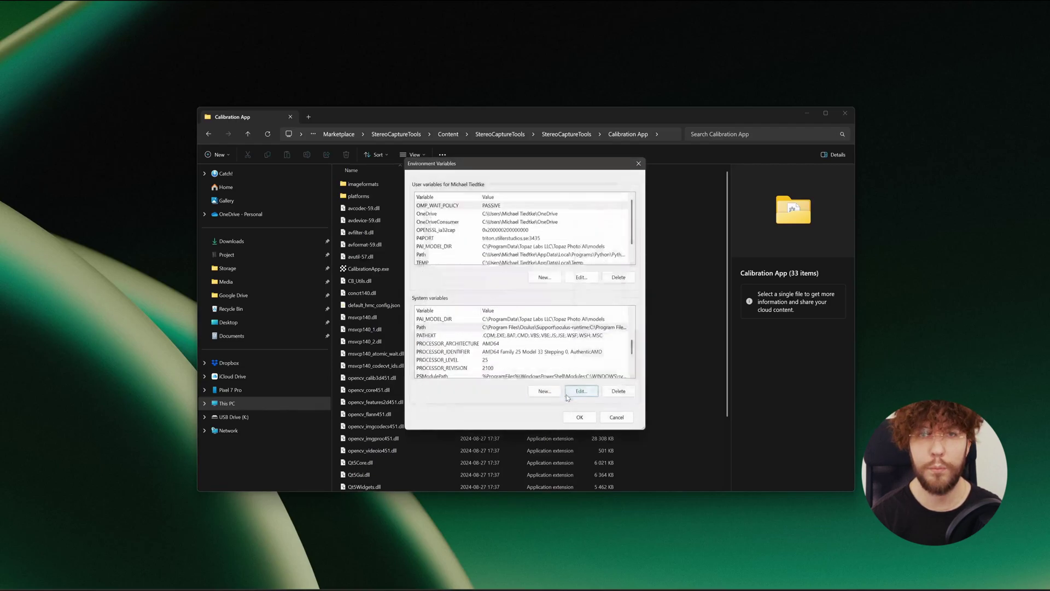
click(578, 417)
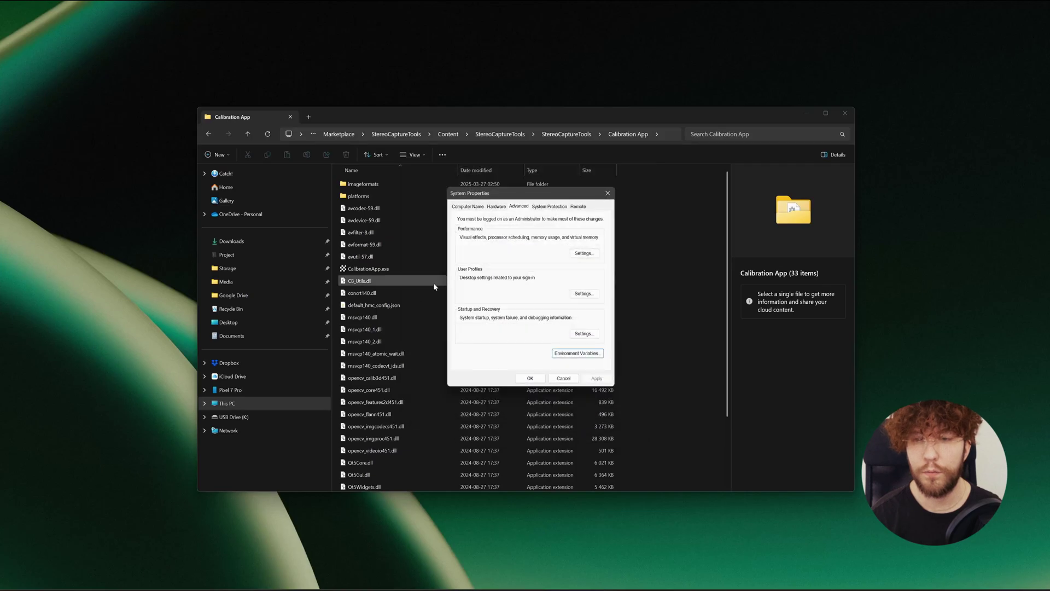
click(532, 377)
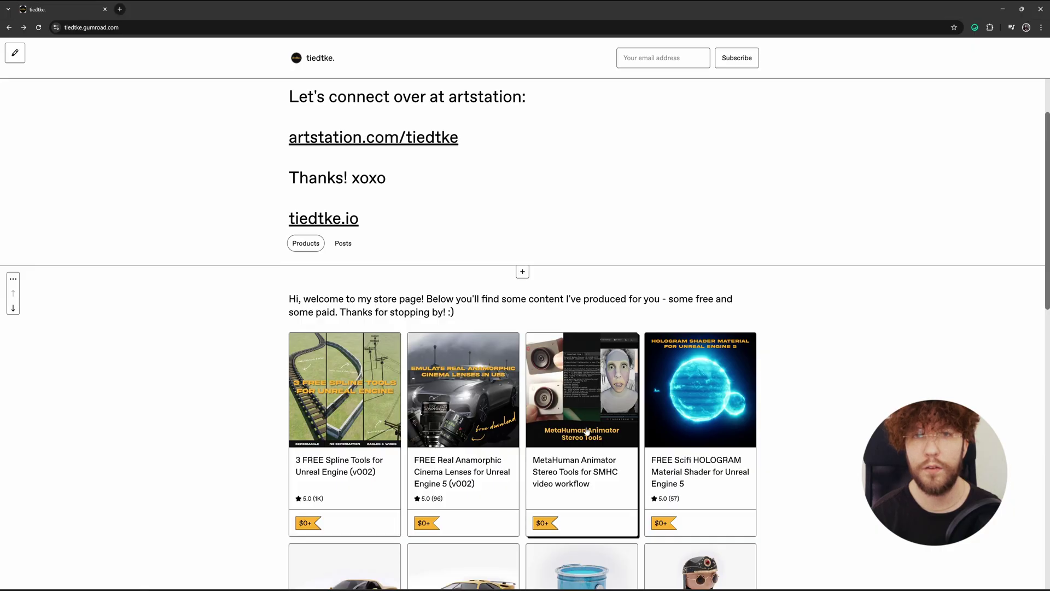
Step: On the Gumroad stereo tools page, begin entering a price of 5
click(585, 432)
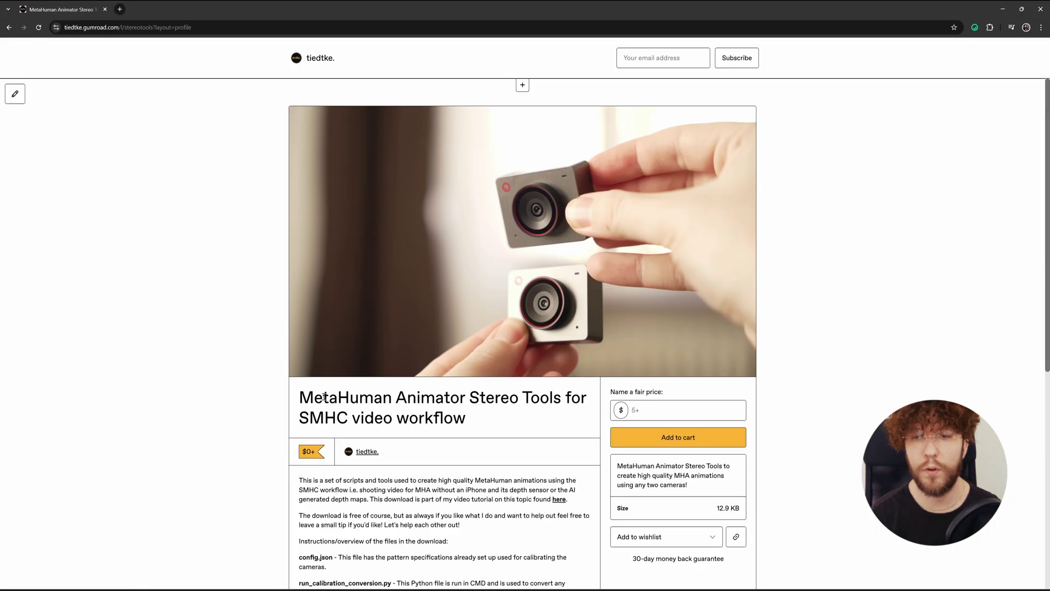
drag(299, 397, 486, 417)
click(498, 420)
scroll(497, 420, down, 3)
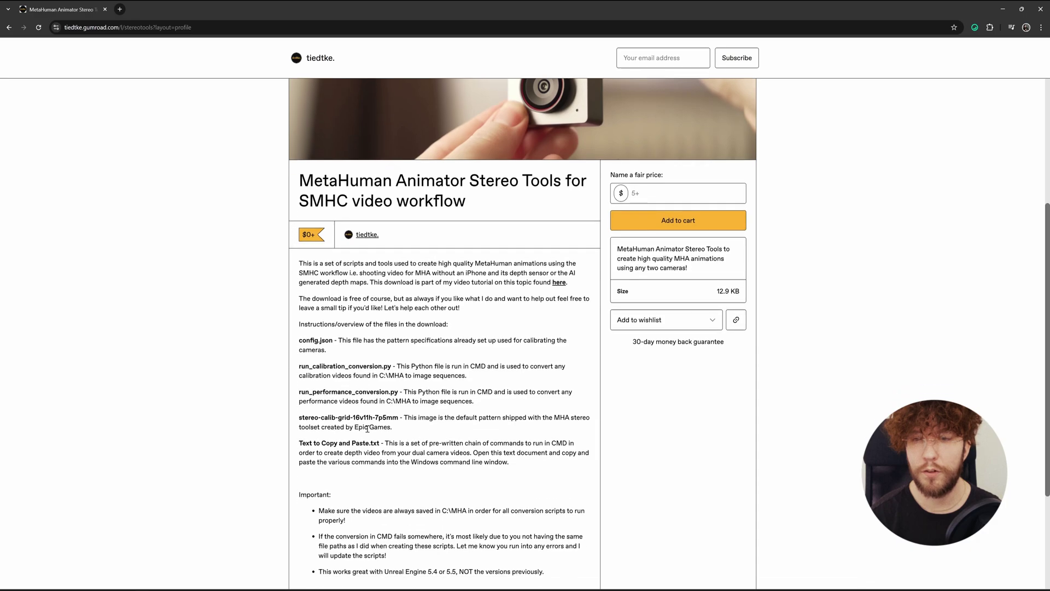
click(661, 196)
text(5)
Step: Add the tools to cart, then extract the MHA stereo tools zip and select its four files
click(674, 222)
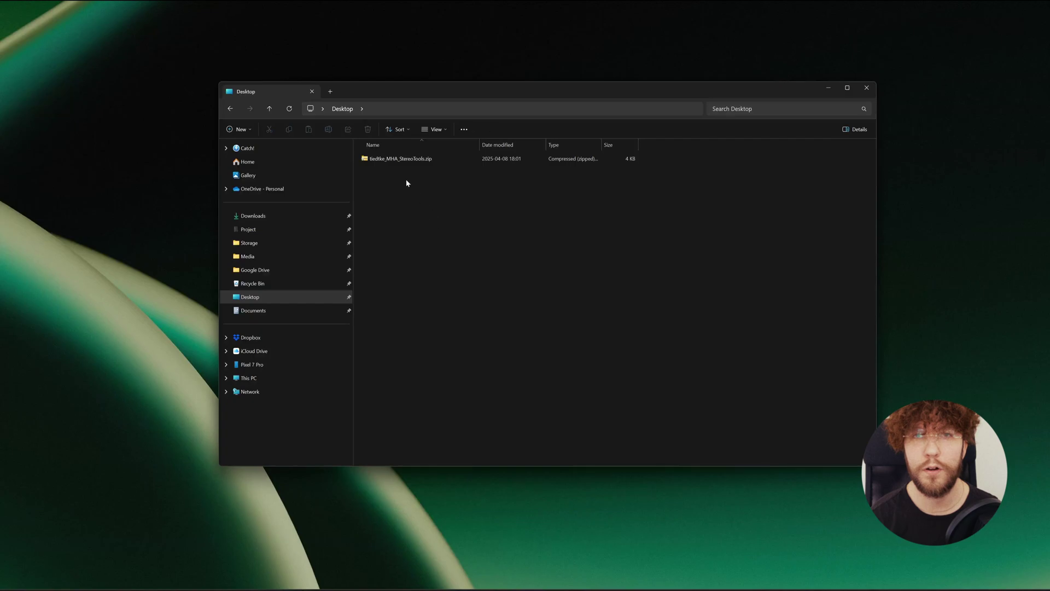
click(397, 162)
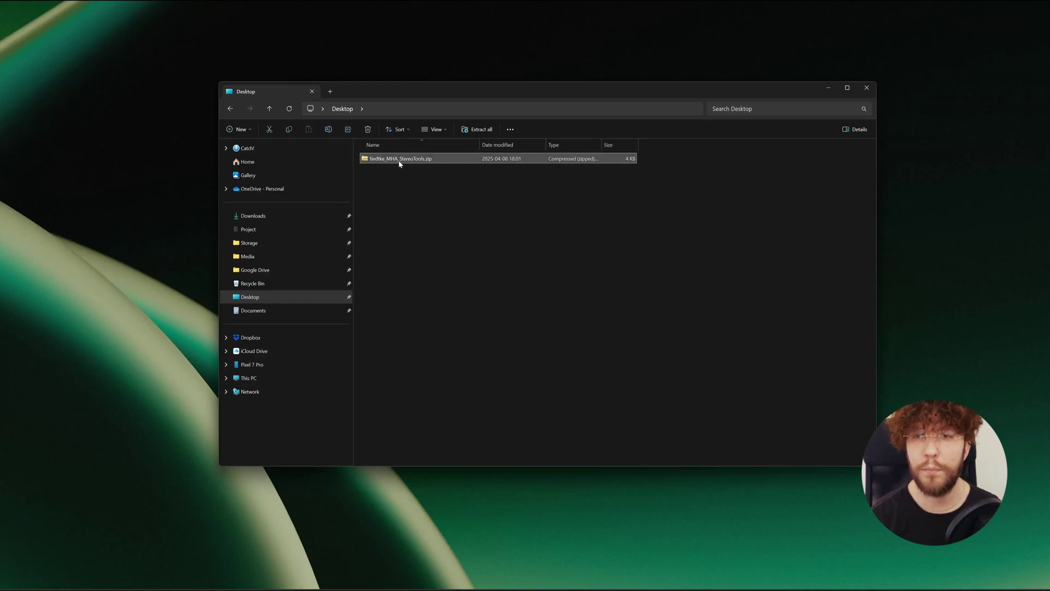
right_click(399, 161)
click(430, 263)
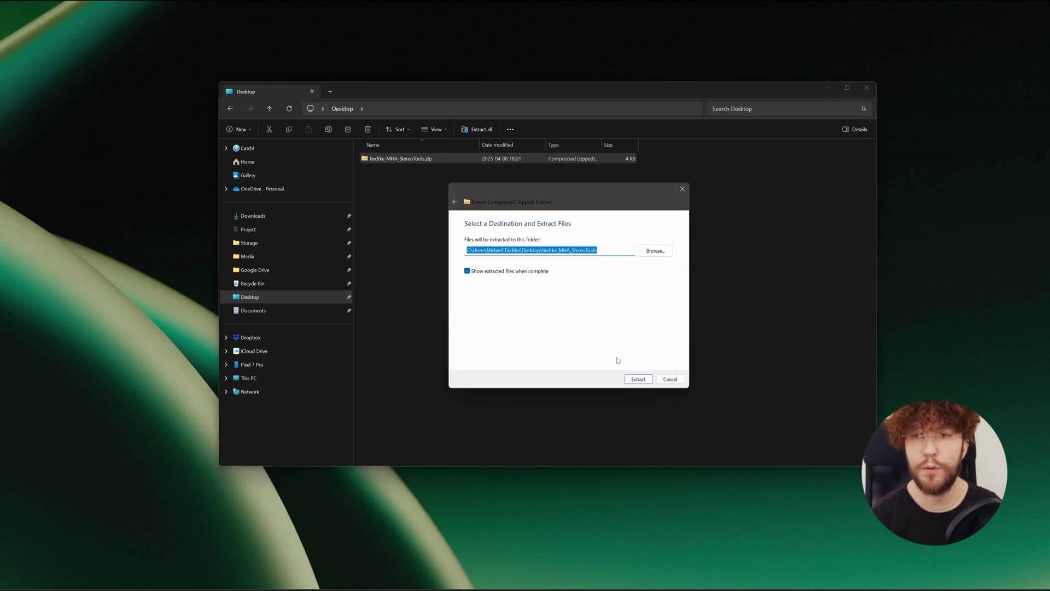
click(637, 379)
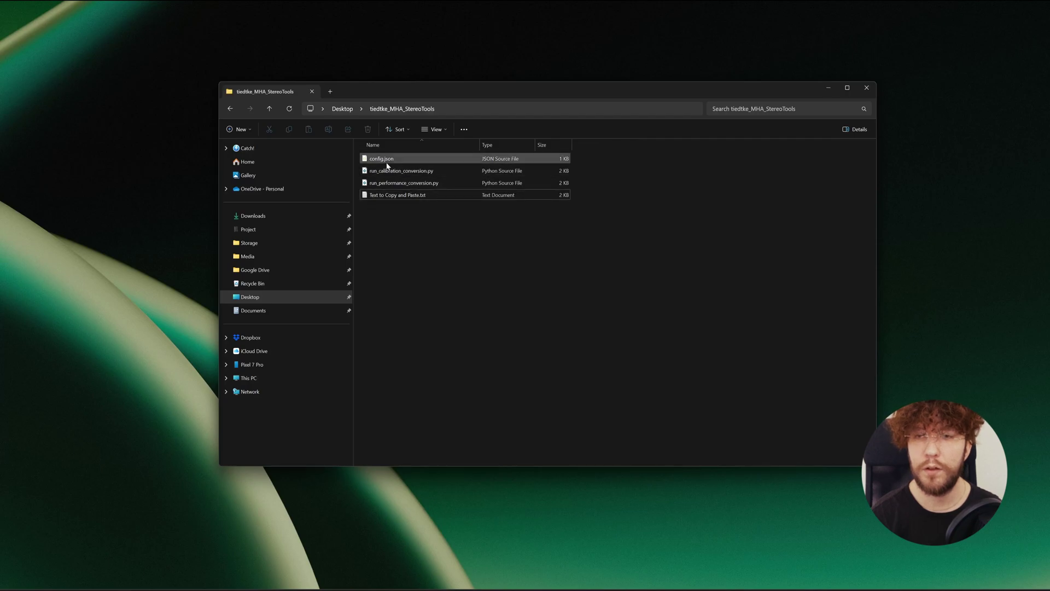
click(387, 161)
shift+click(389, 197)
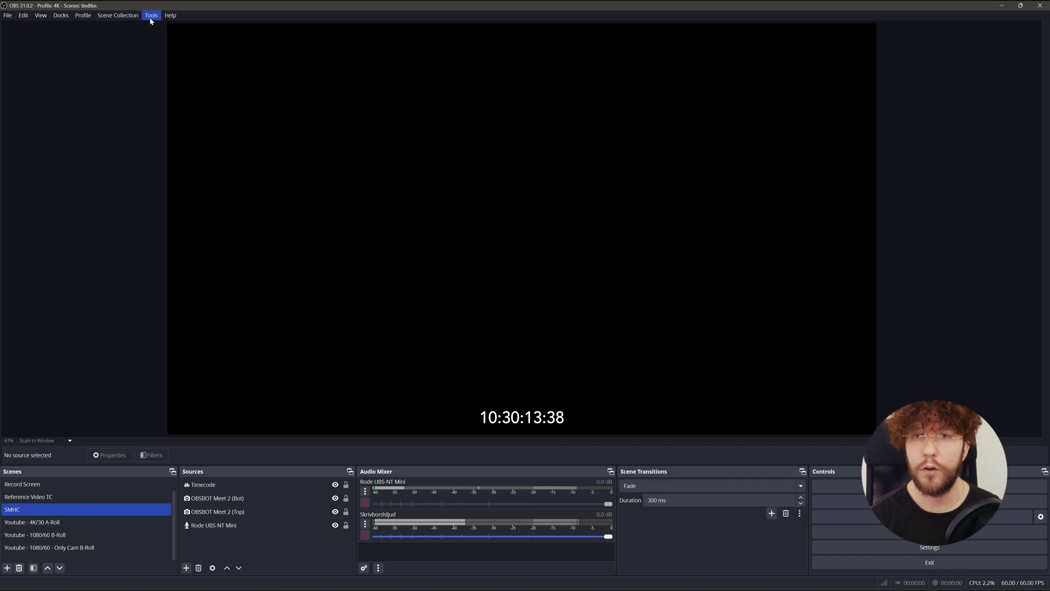
Step: Add timecode-text.lua from the Desktop to the loaded scripts list
click(151, 18)
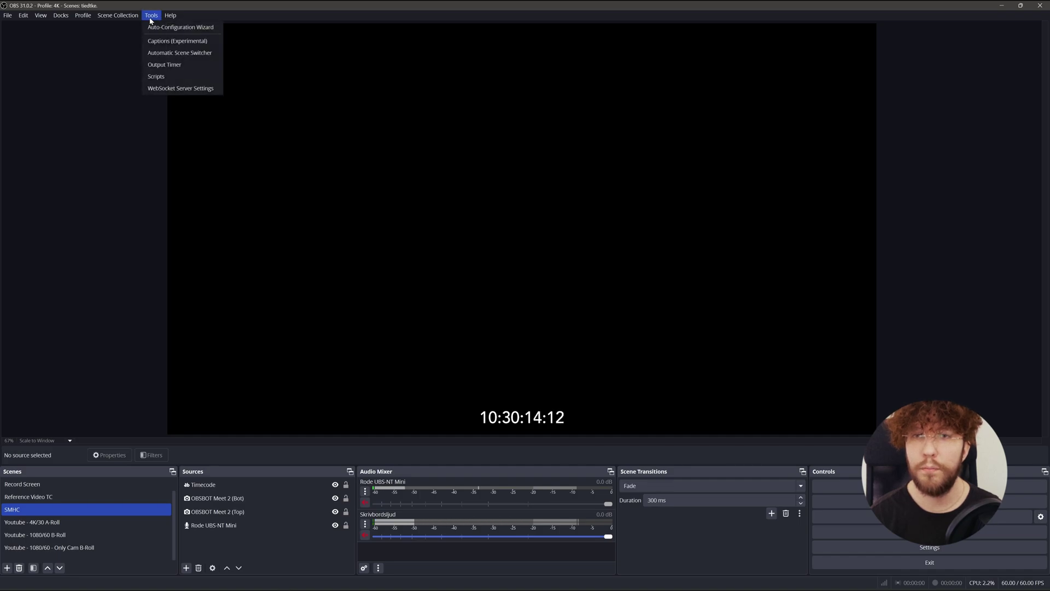
click(160, 77)
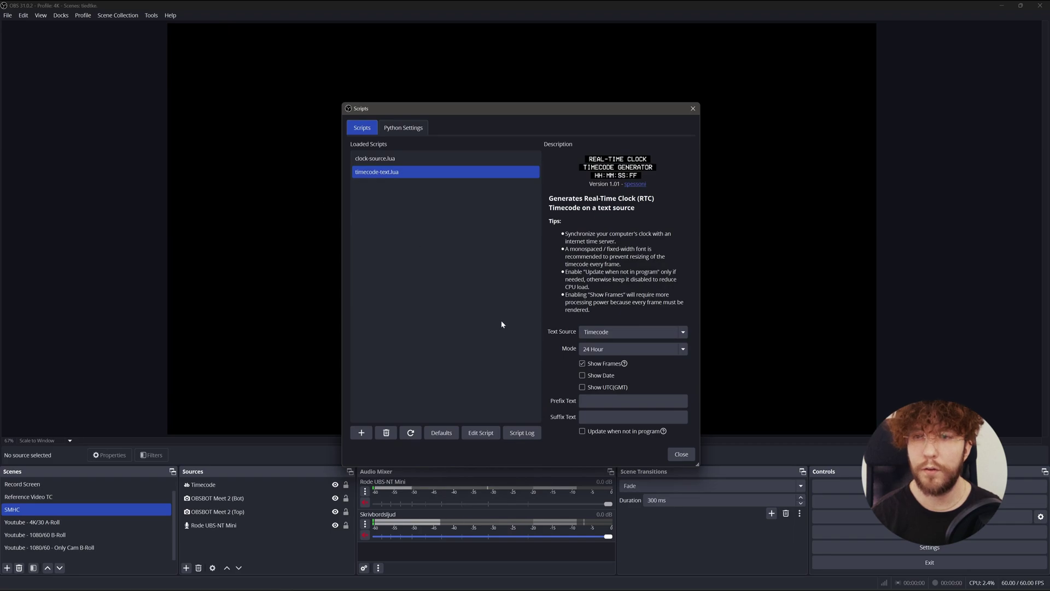
click(361, 432)
click(510, 182)
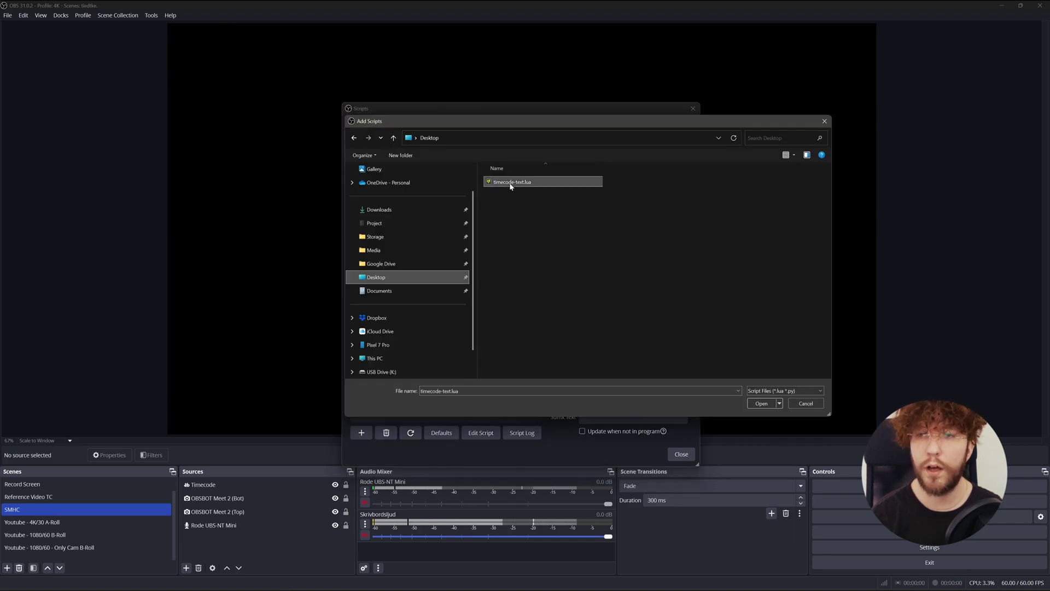
click(760, 403)
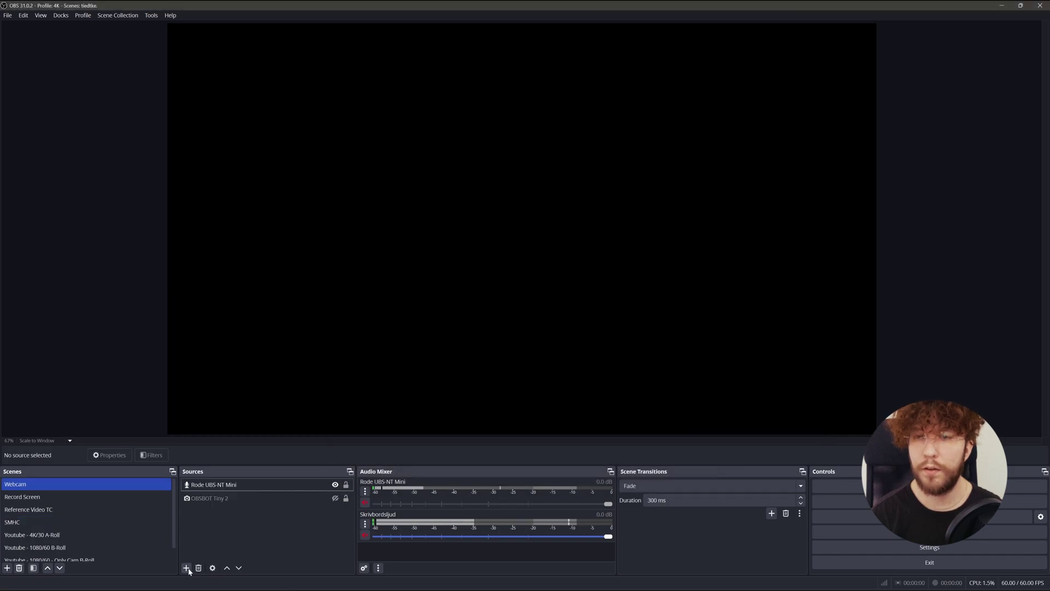
Step: Create a Text (GDI+) source named Timecode Text, leaving its properties unchanged
click(187, 568)
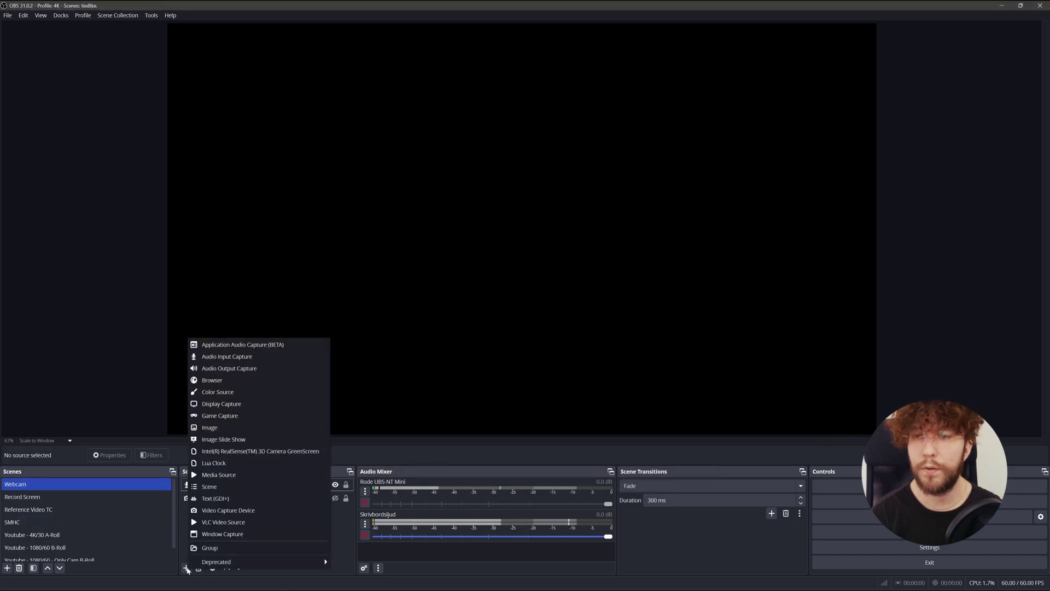
click(215, 498)
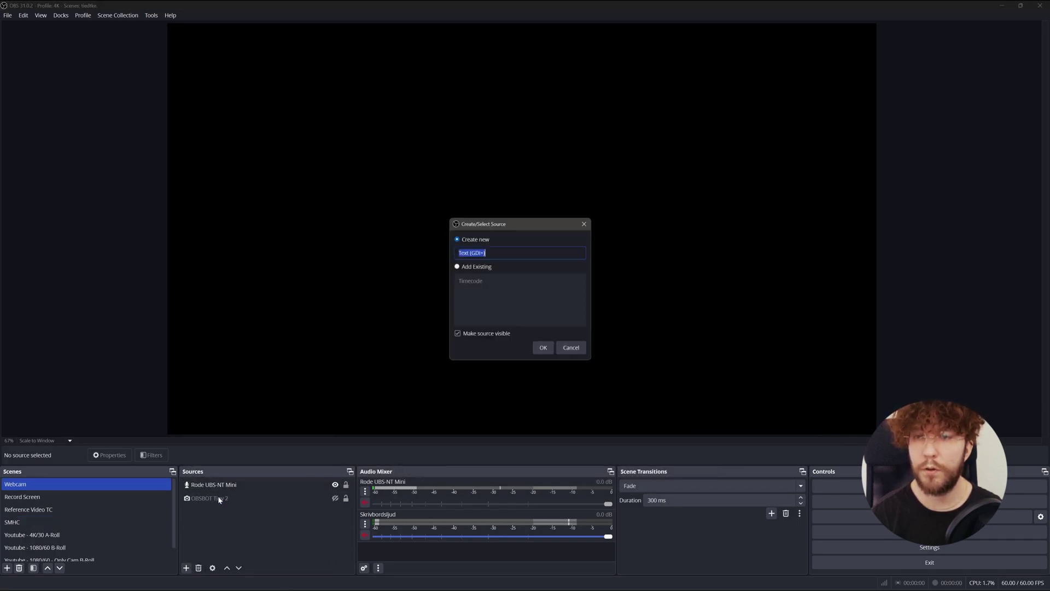
text(Timecode Text)
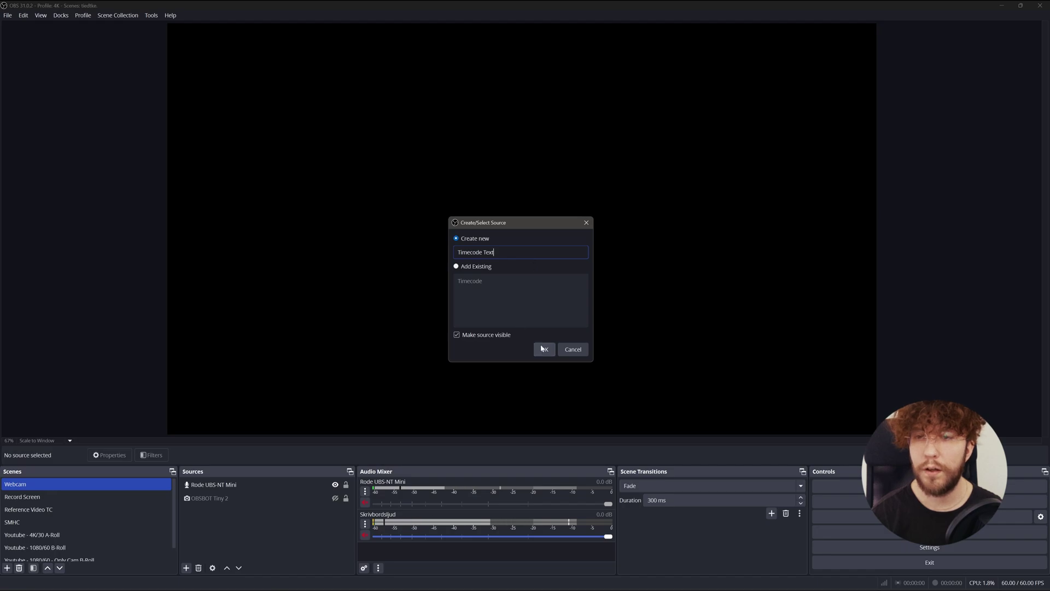
click(543, 349)
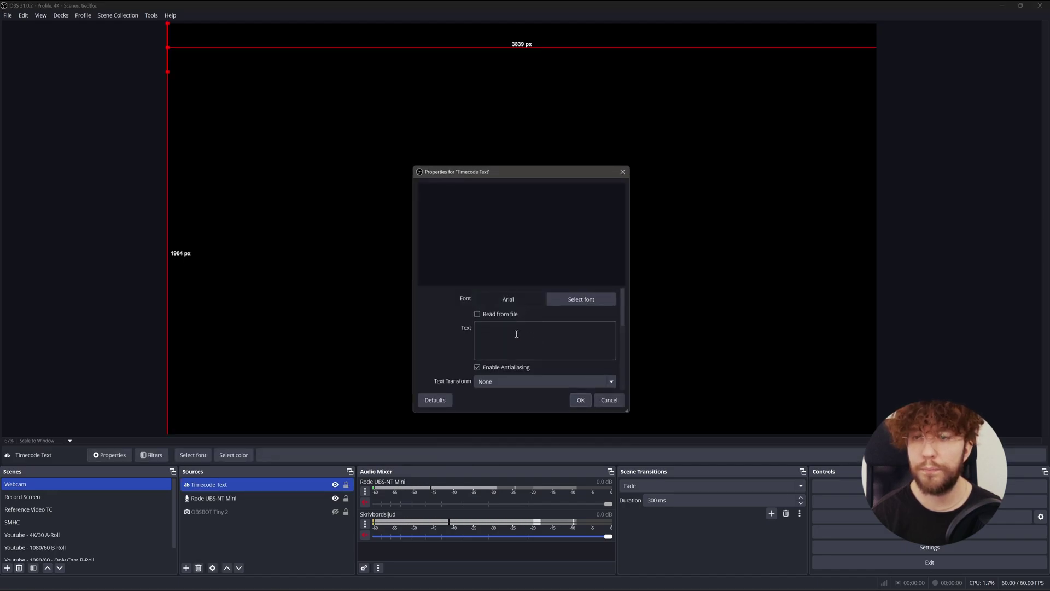
click(608, 400)
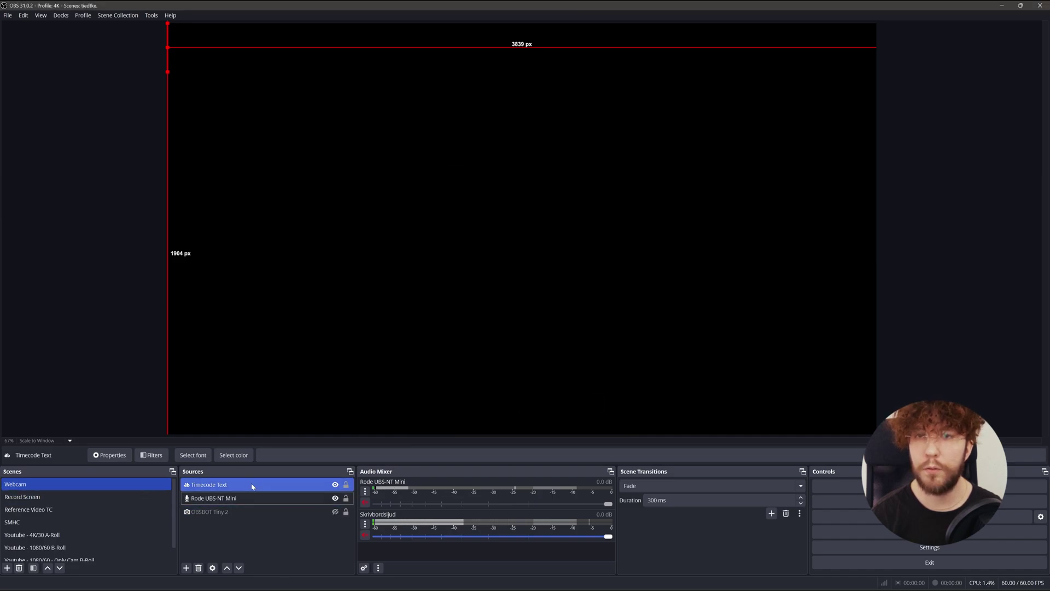
Step: Point the timecode-text.lua script at Timecode Text with Show Frames enabled
click(151, 15)
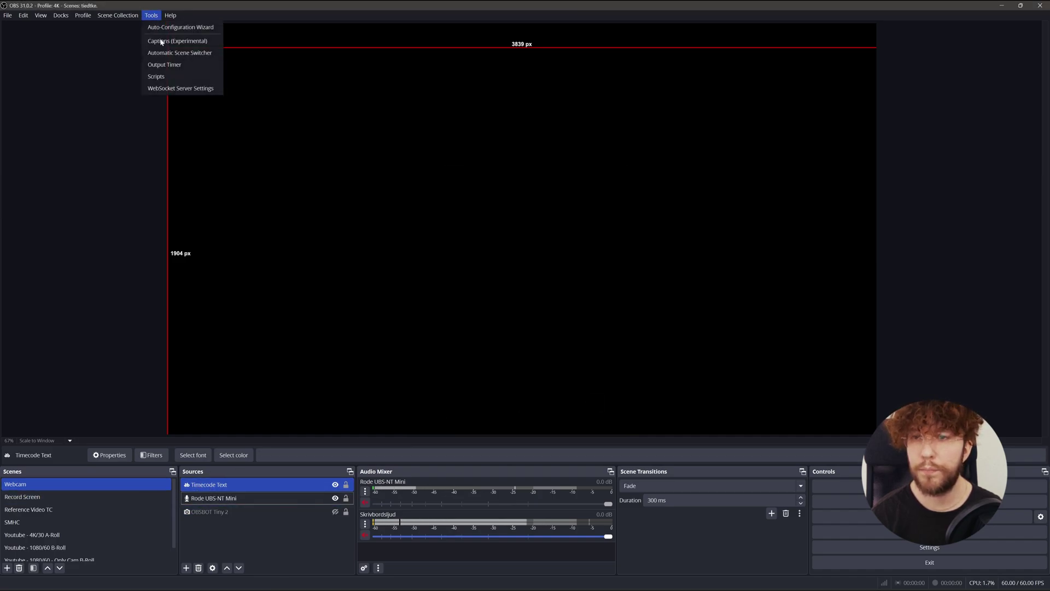
click(169, 77)
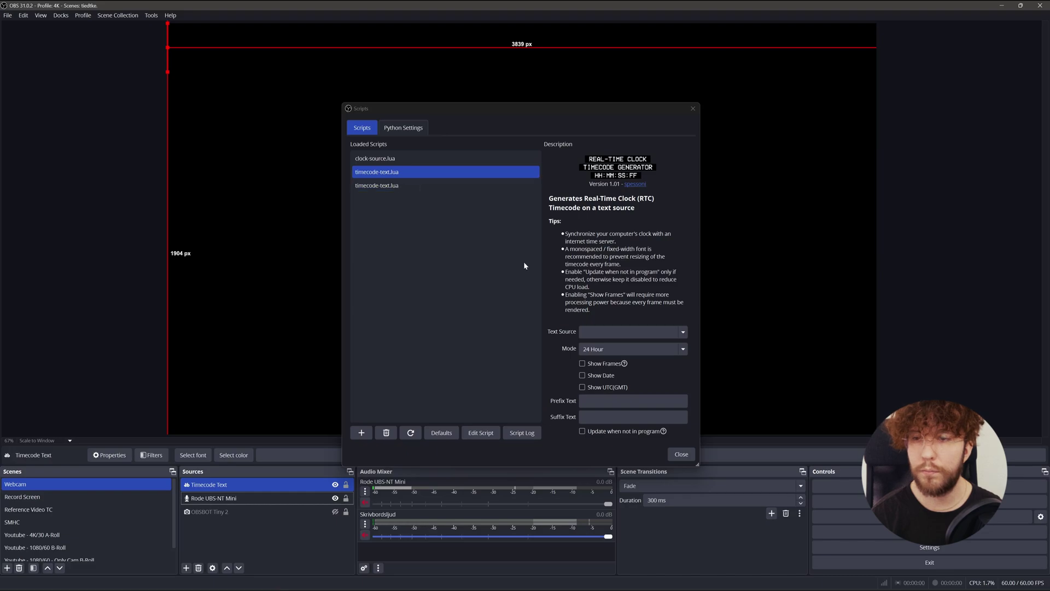
click(683, 332)
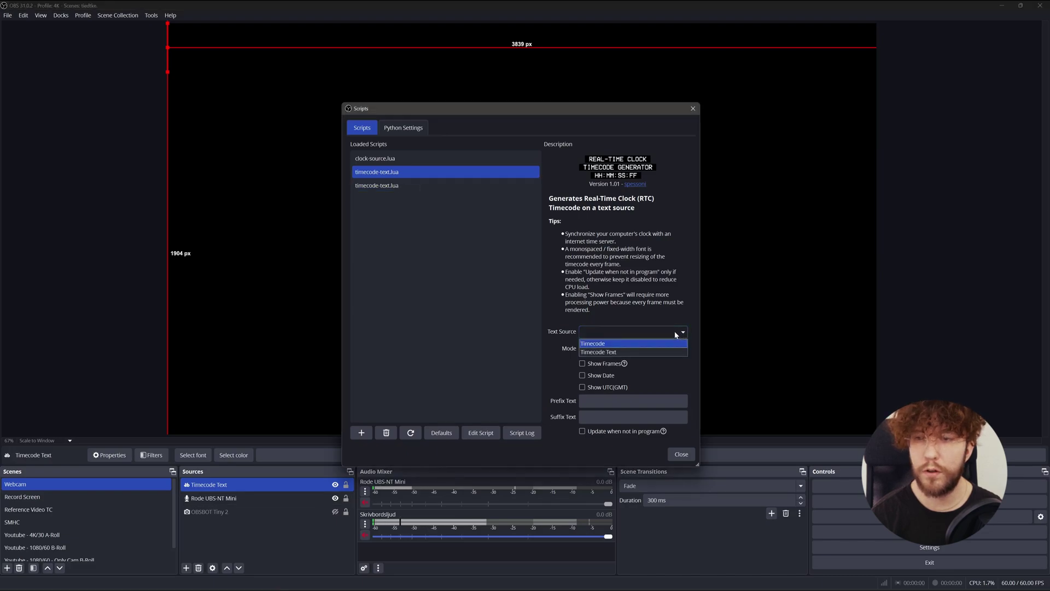
click(610, 353)
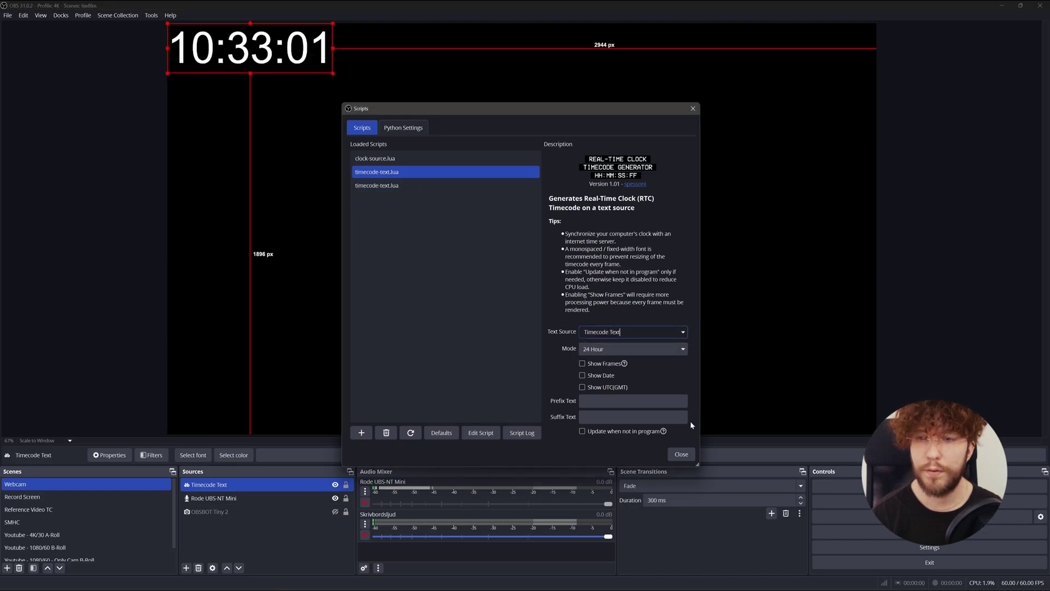
click(583, 363)
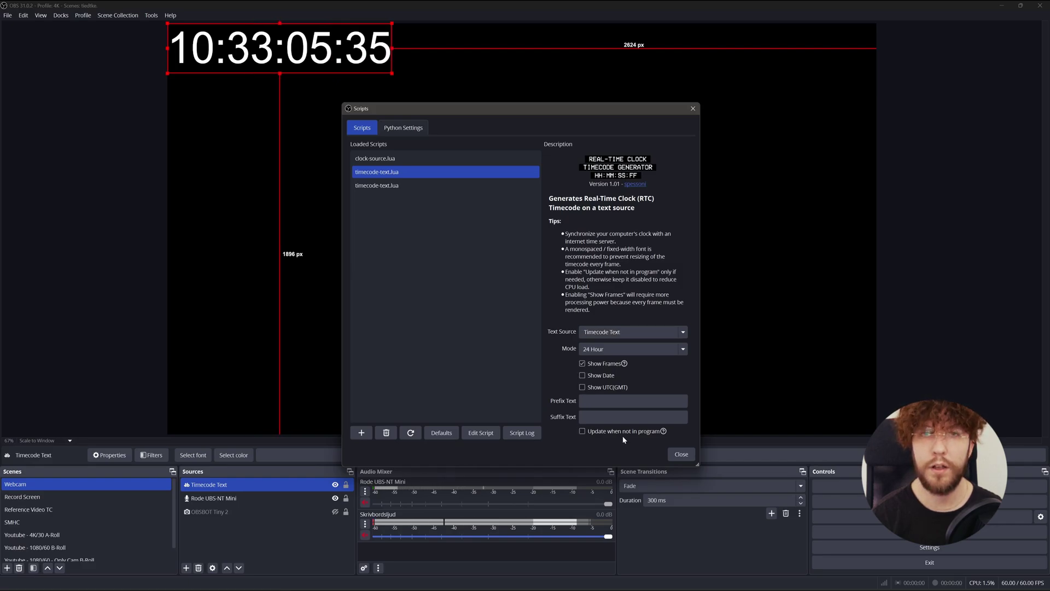
click(682, 454)
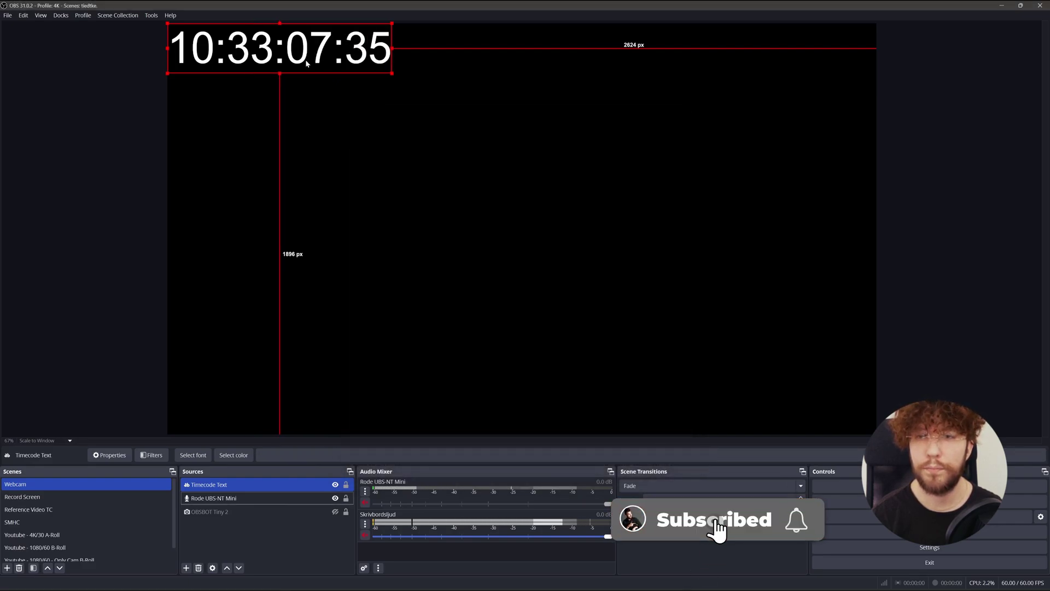
Step: Move the timecode to bottom centre and change its font to Circular Std Bold
mouse_move(284, 54)
mouse_down()
mouse_move(535, 216)
mouse_move(533, 382)
mouse_up()
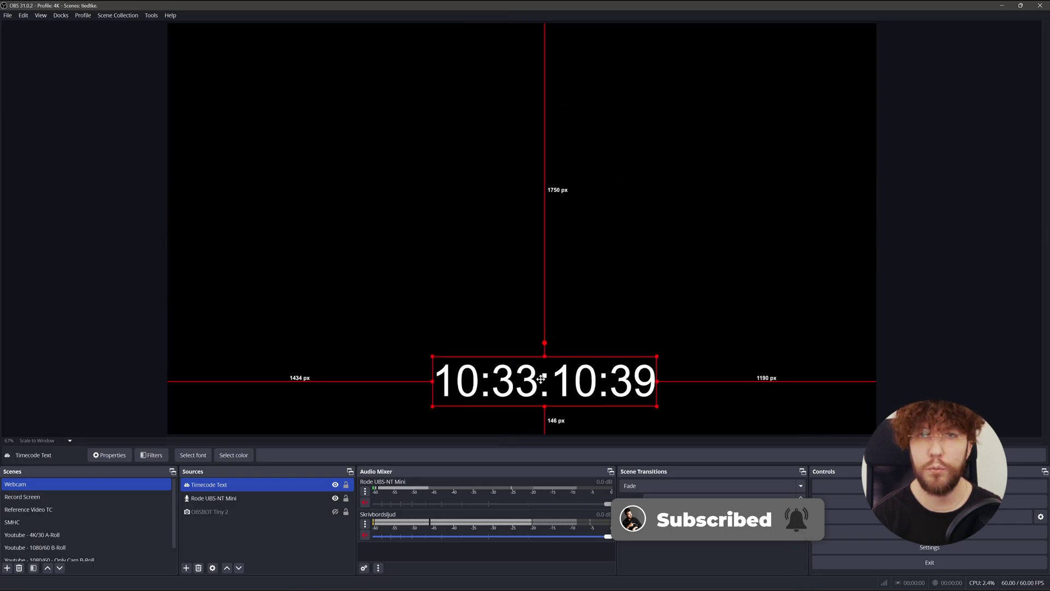
click(347, 312)
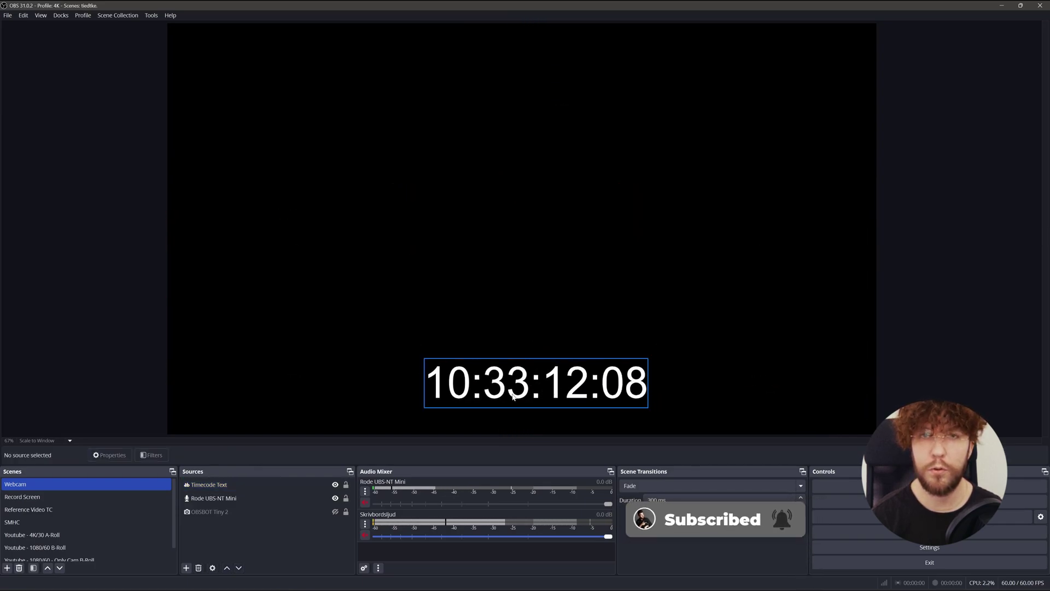
double_click(215, 486)
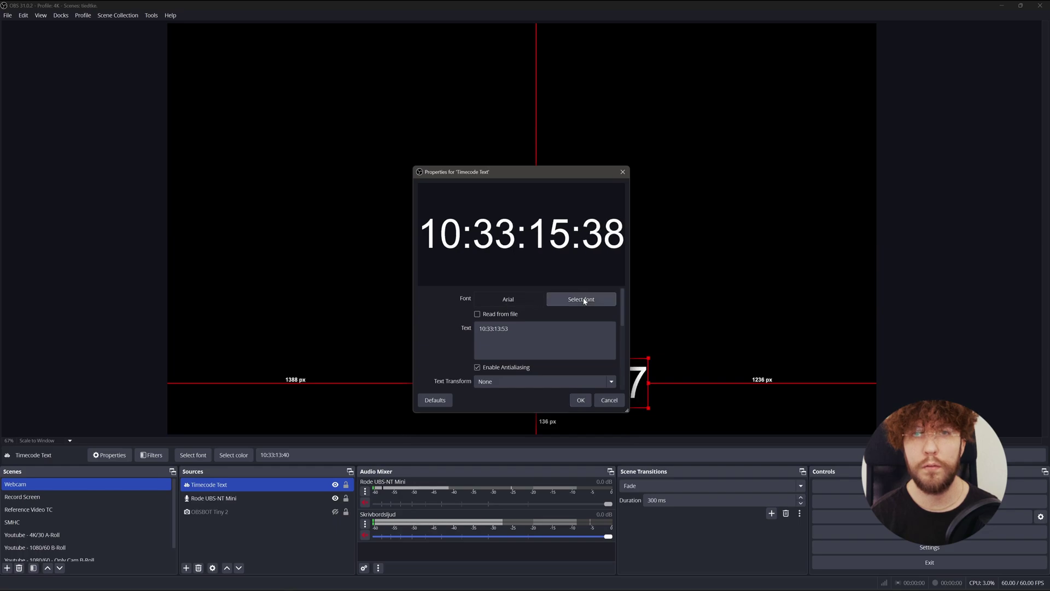
click(579, 299)
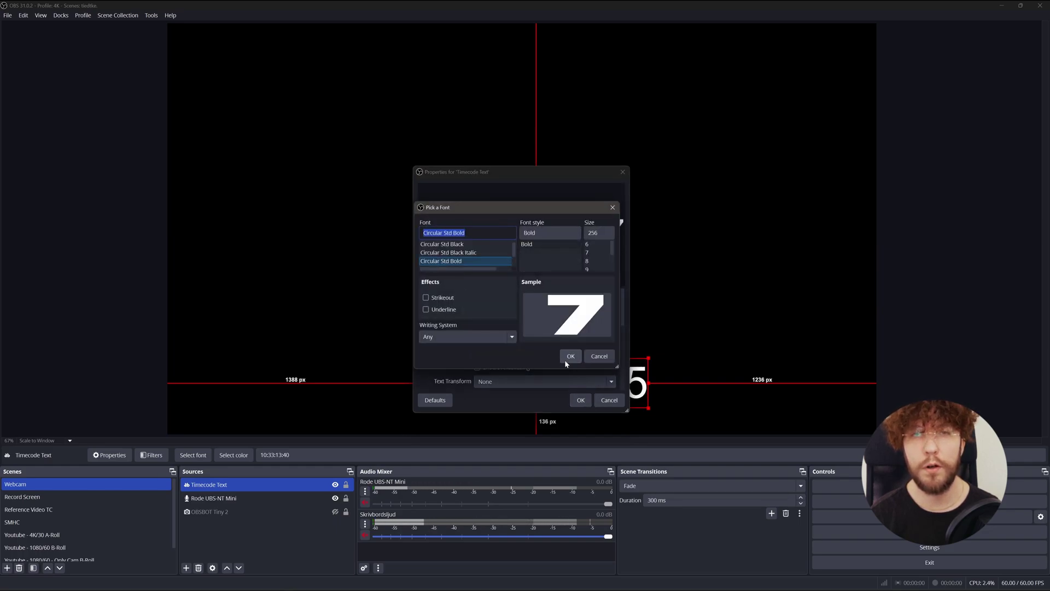
click(570, 355)
click(581, 401)
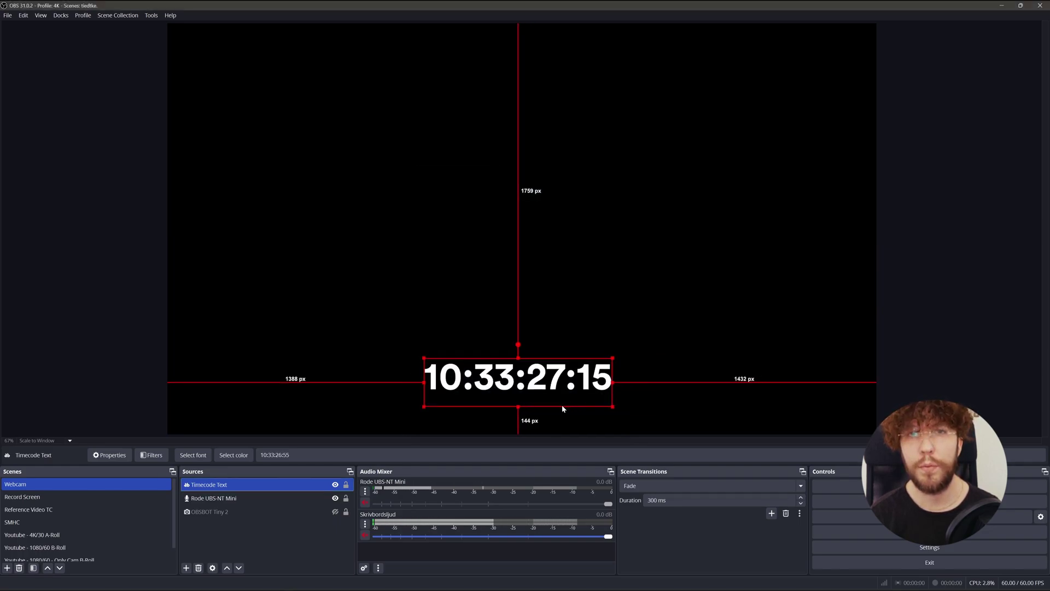
click(667, 401)
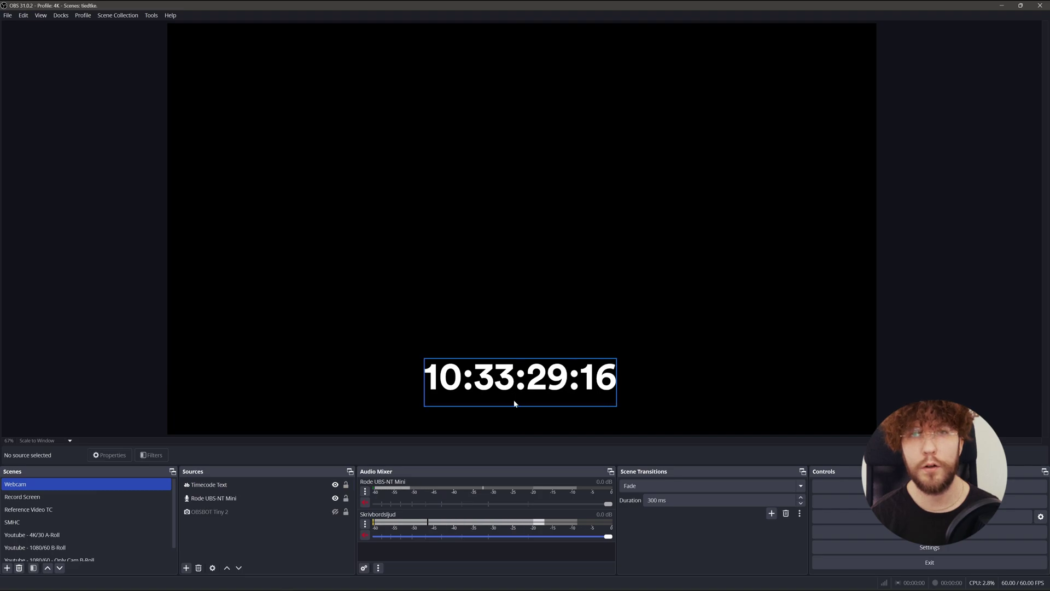
drag(514, 403, 523, 403)
click(435, 337)
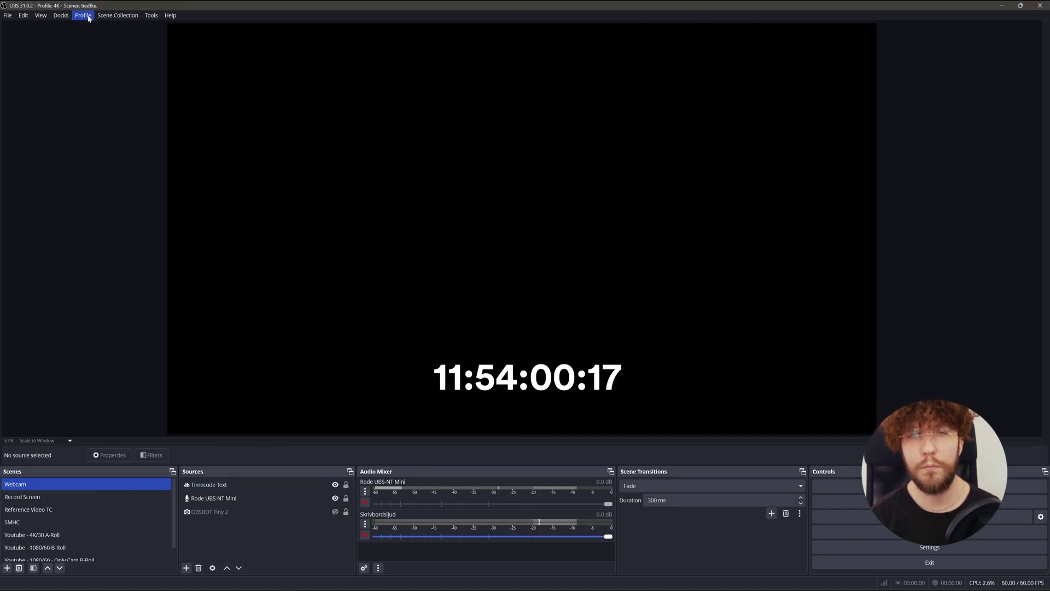
Step: Create the SMHC profile and apply the wizard's recording-only 1080p 60 FPS NVENC settings
click(83, 15)
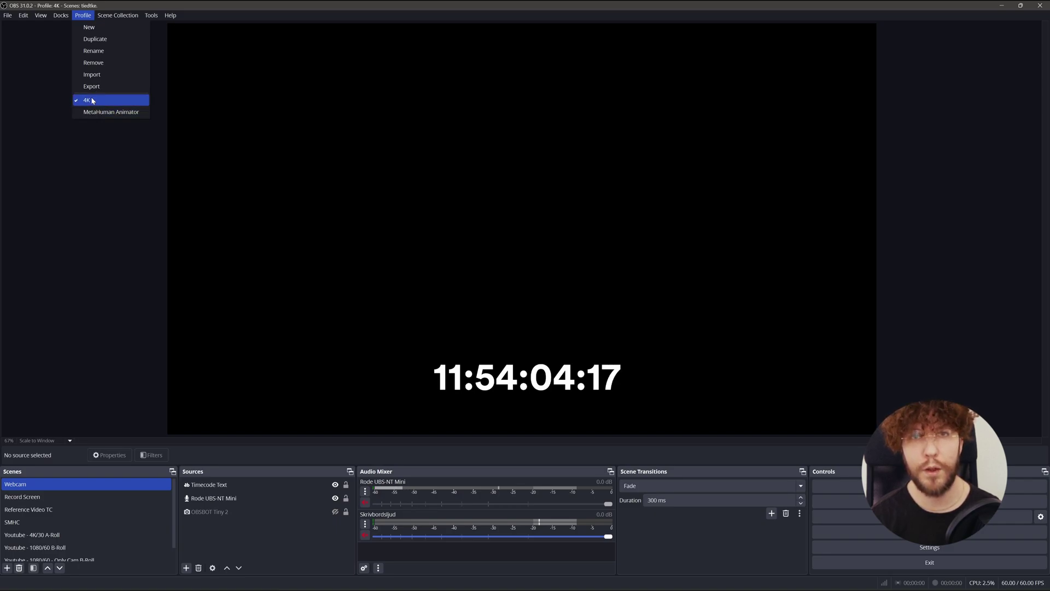
click(91, 29)
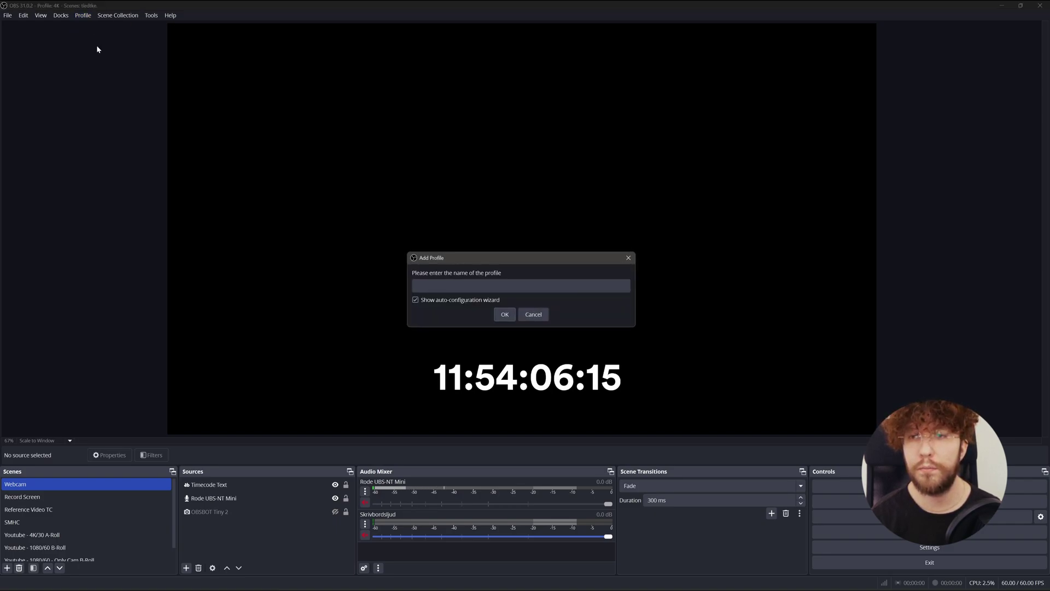
text(sMH)
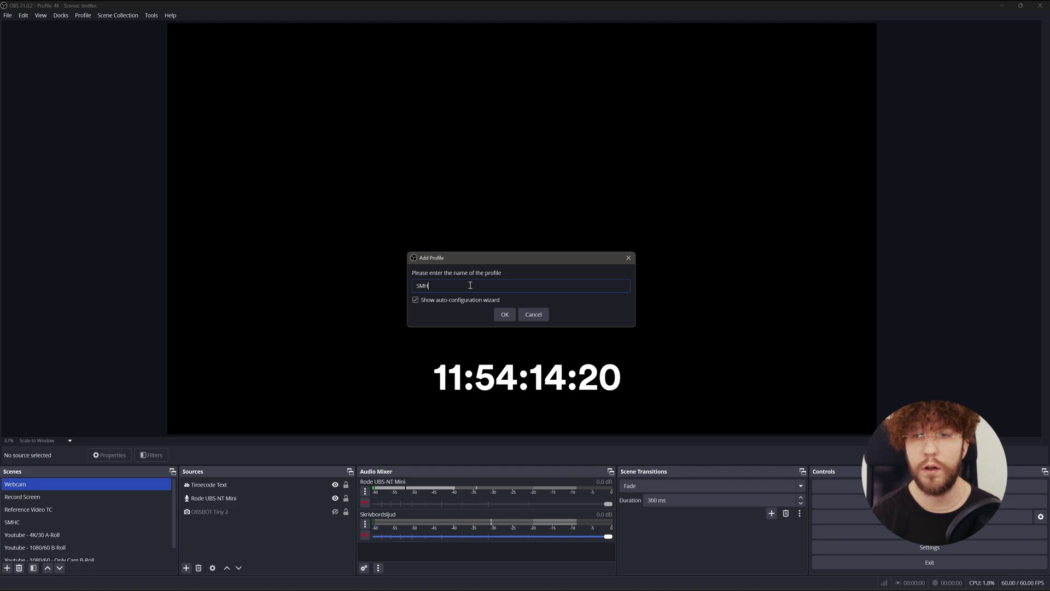
text(C)
click(500, 315)
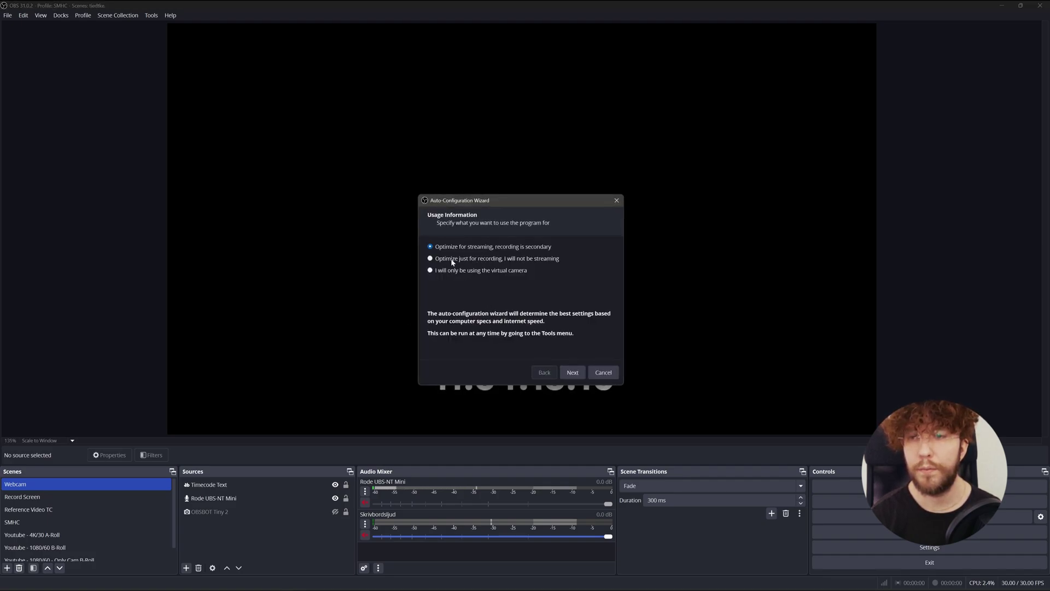
click(457, 260)
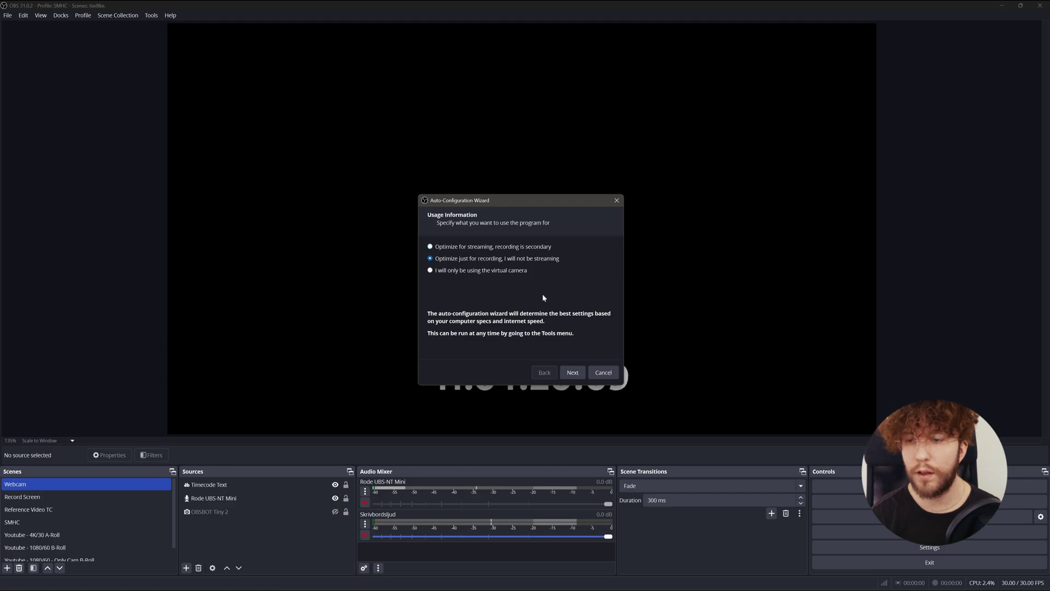
click(571, 373)
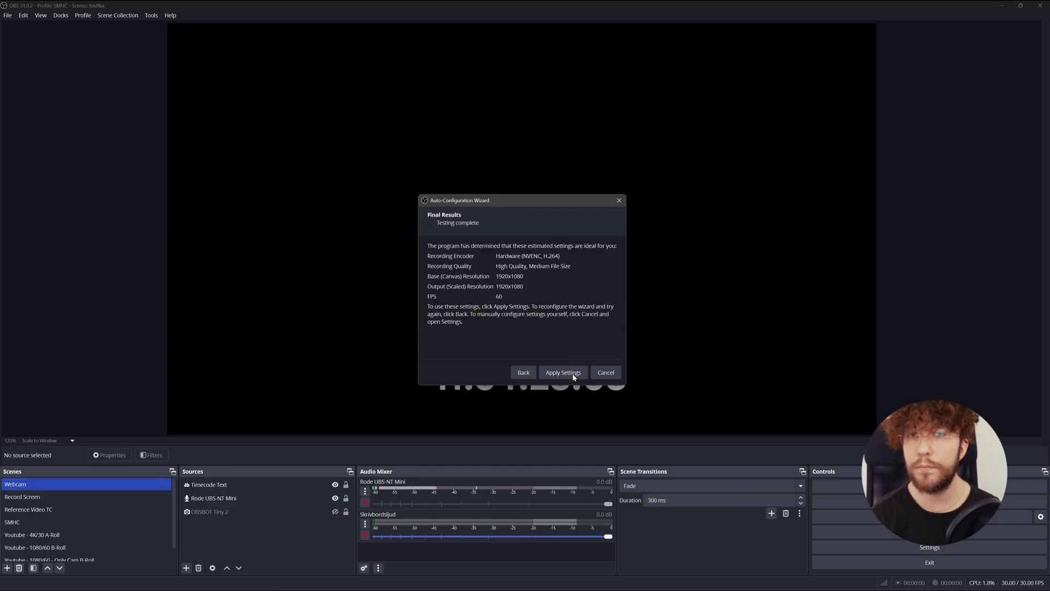
click(573, 374)
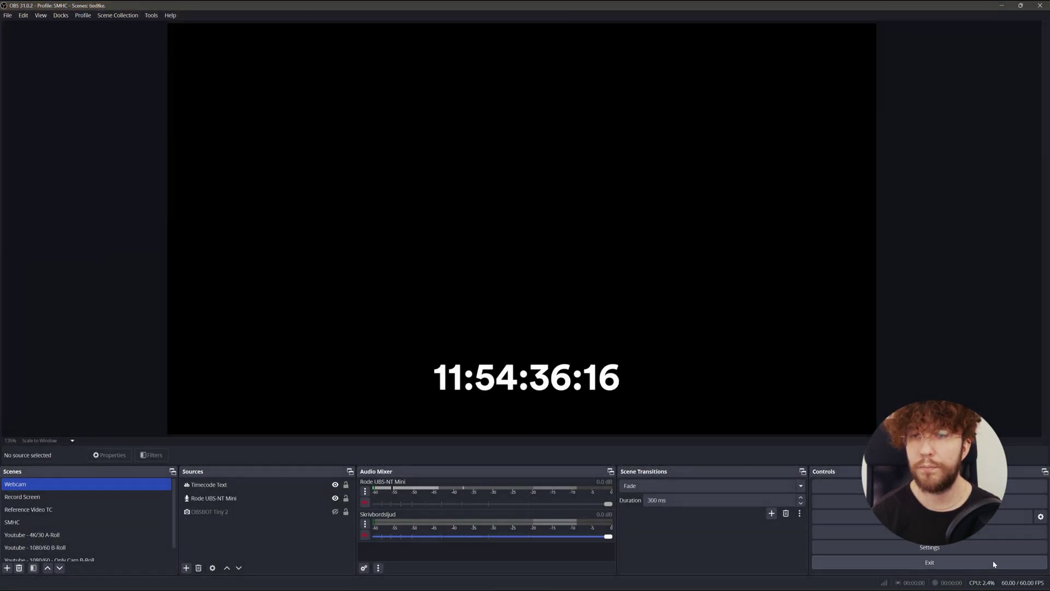
Step: Set the Output recording path to C:/MHA
click(955, 551)
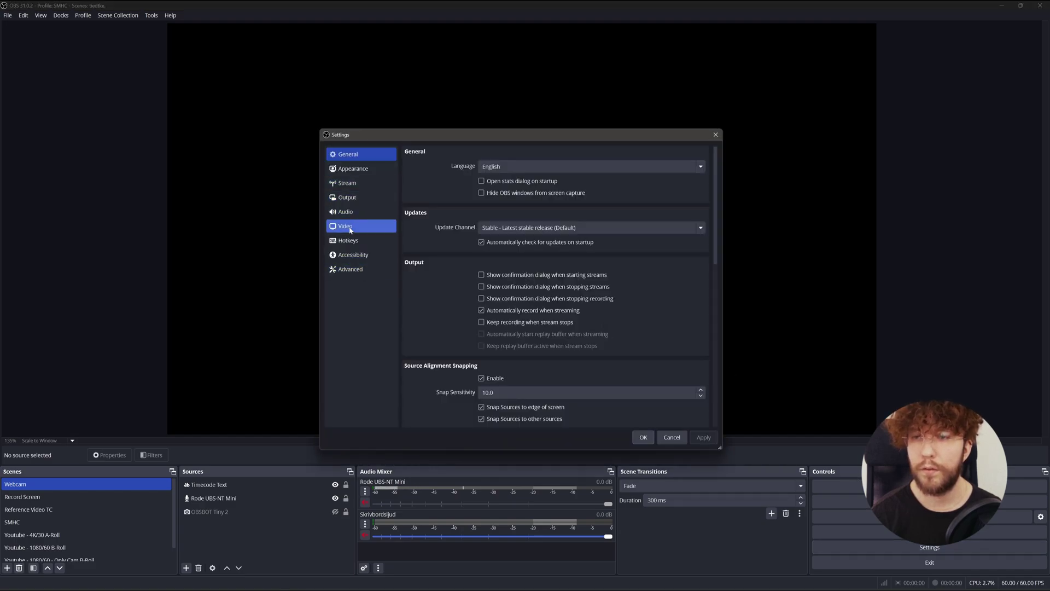
click(348, 198)
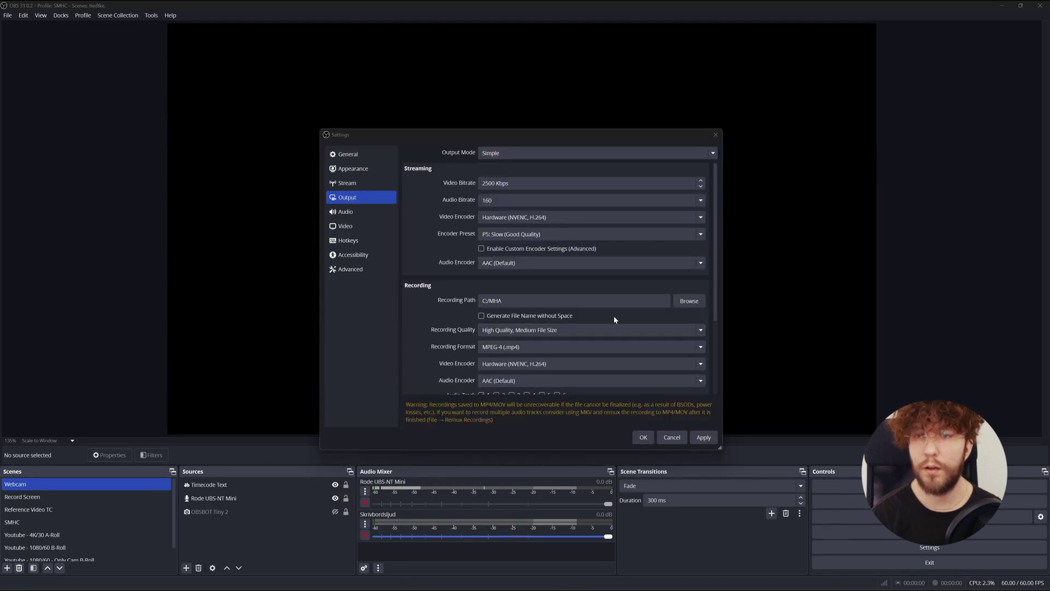
click(688, 301)
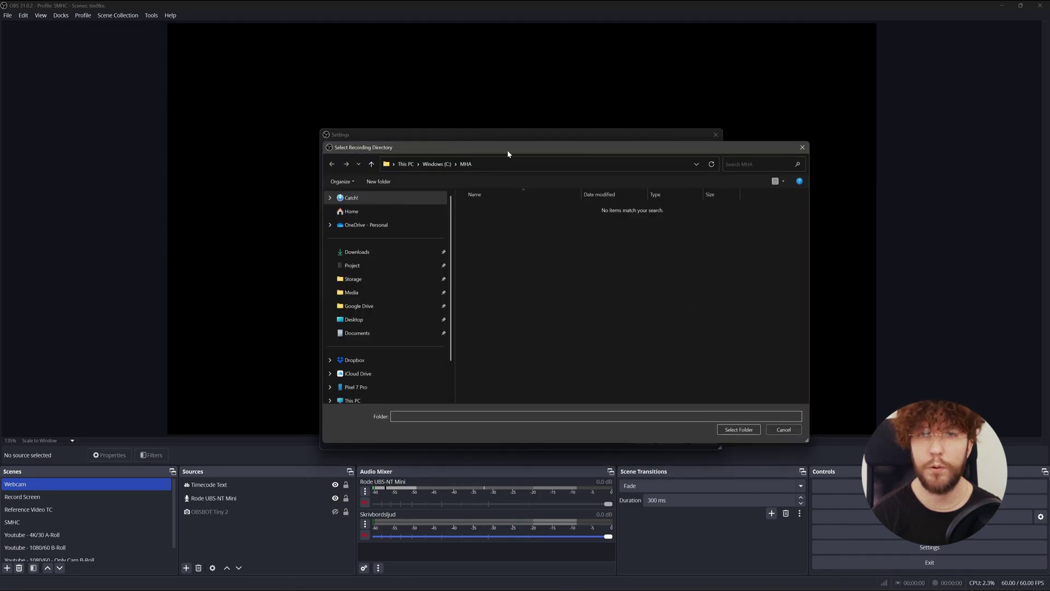
drag(507, 150, 482, 131)
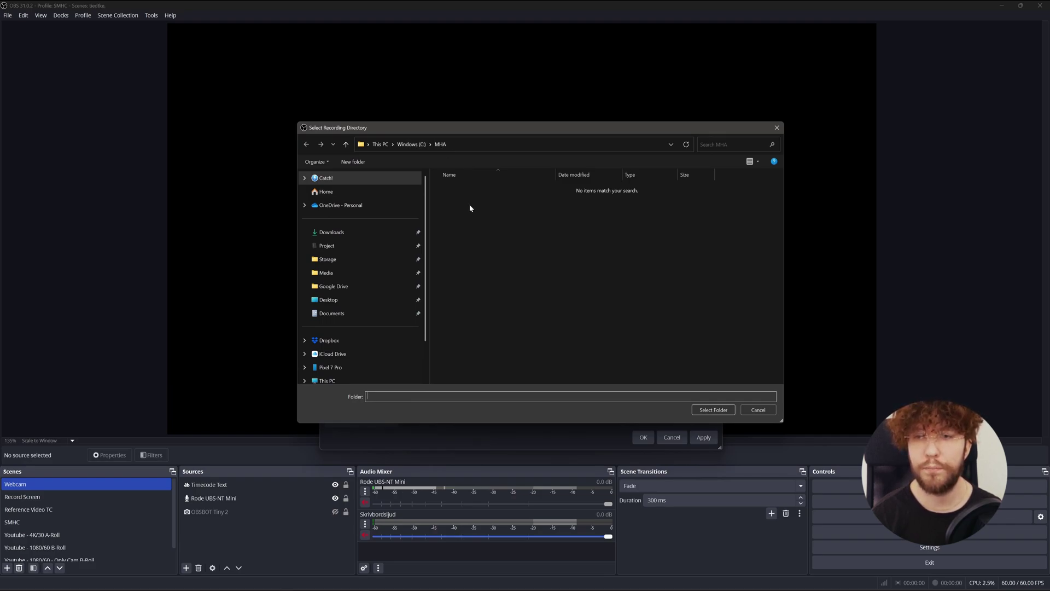
click(712, 410)
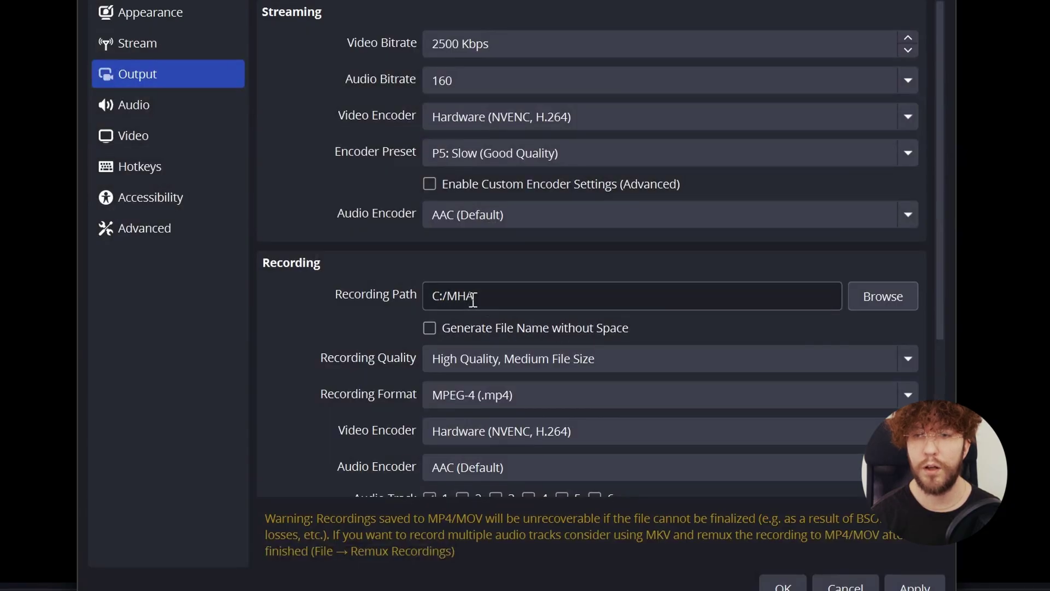
click(518, 298)
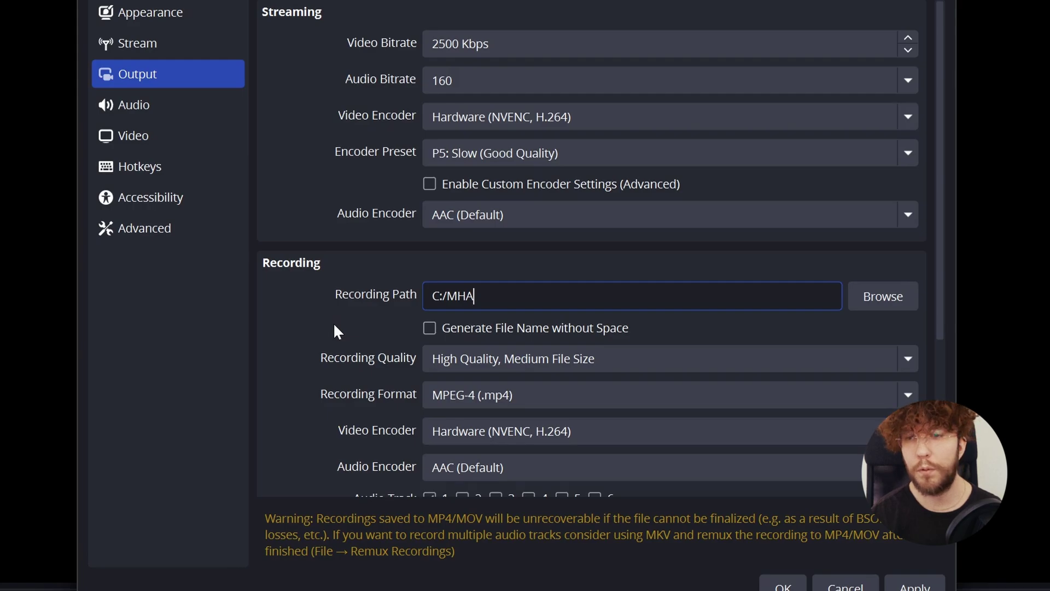
scroll(333, 333, down, 2)
scroll(333, 337, down, 1)
scroll(333, 337, down, 1)
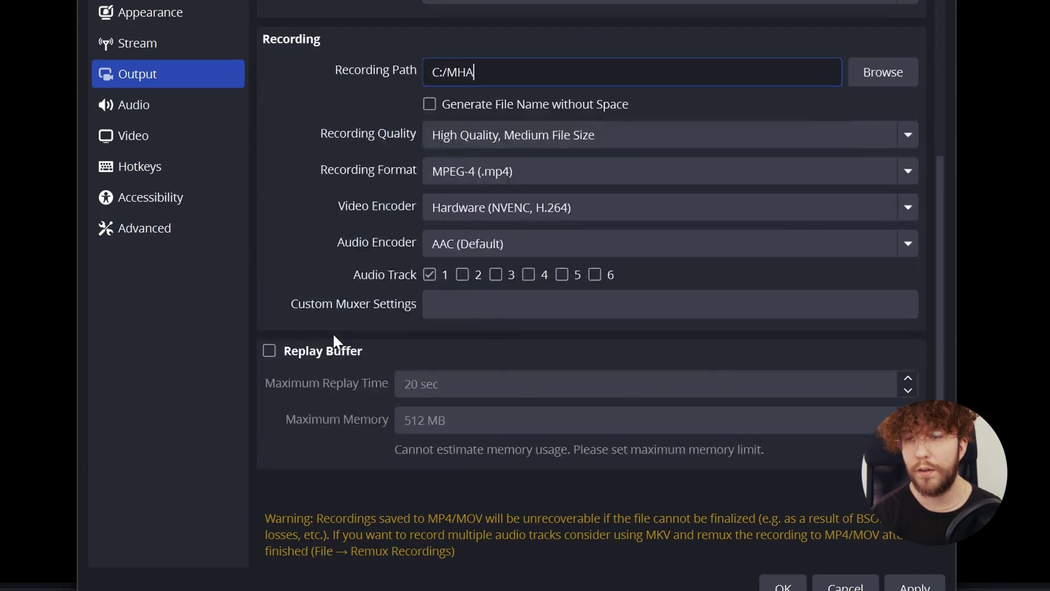
scroll(333, 338, up, 3)
scroll(333, 338, up, 1)
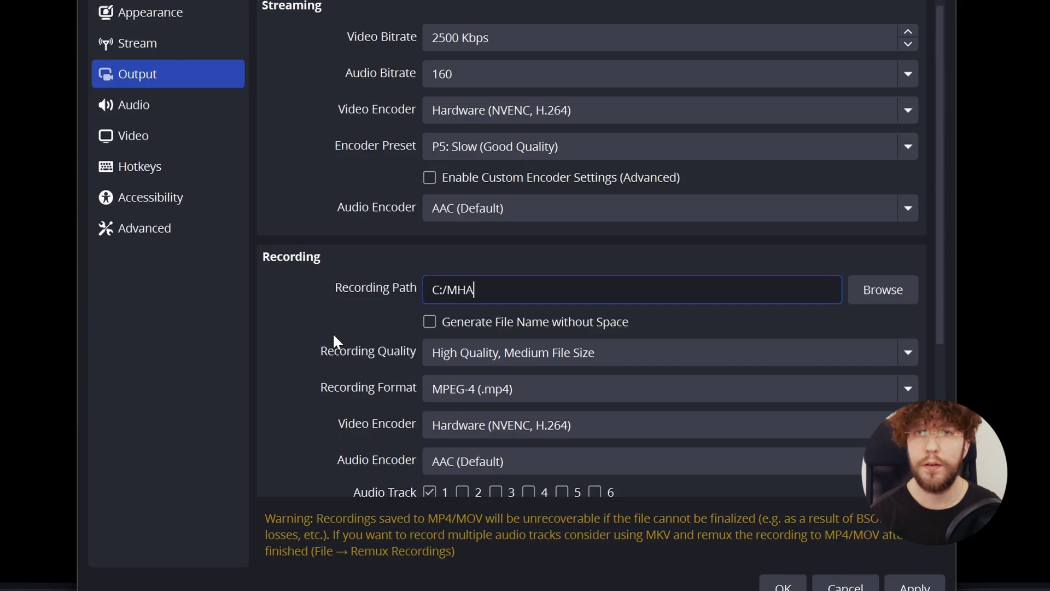
scroll(333, 336, down, 1)
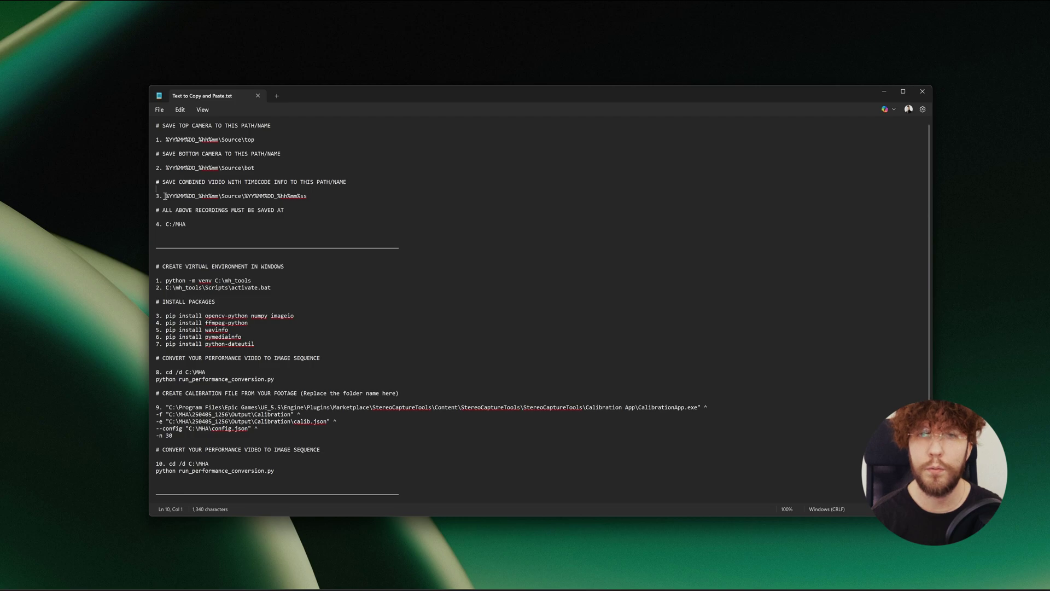
Step: Paste %YY%MM%DD_%hh%mm\Source\%YY%MM%DD_%hh%mm%ss into Filename Formatting
drag(165, 196, 309, 196)
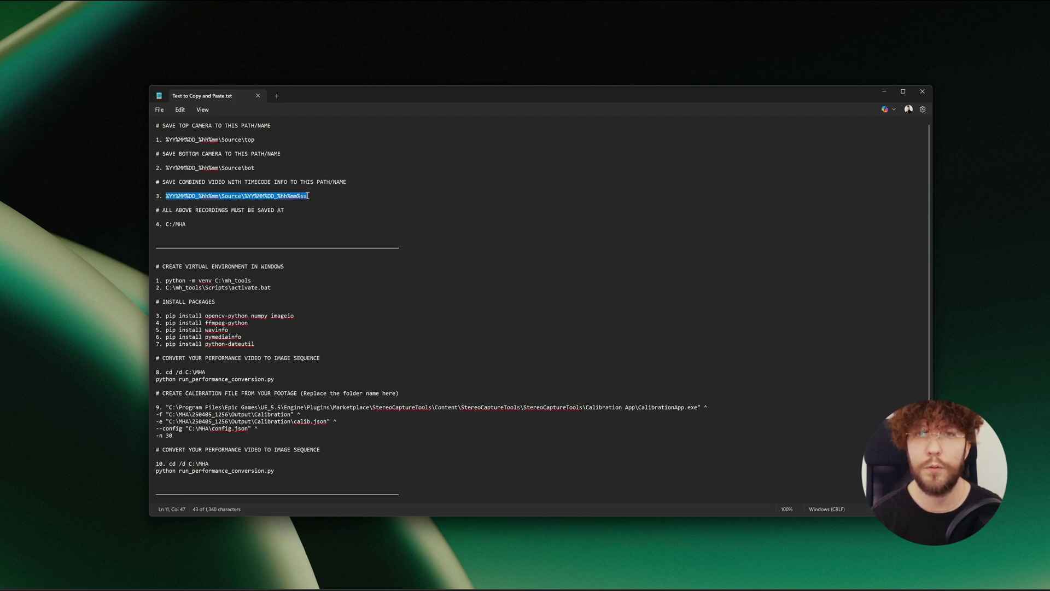
text(%YY%MM%DD_%hh%mm\Source\%YY%MM%DD_%hh%mm%ss)
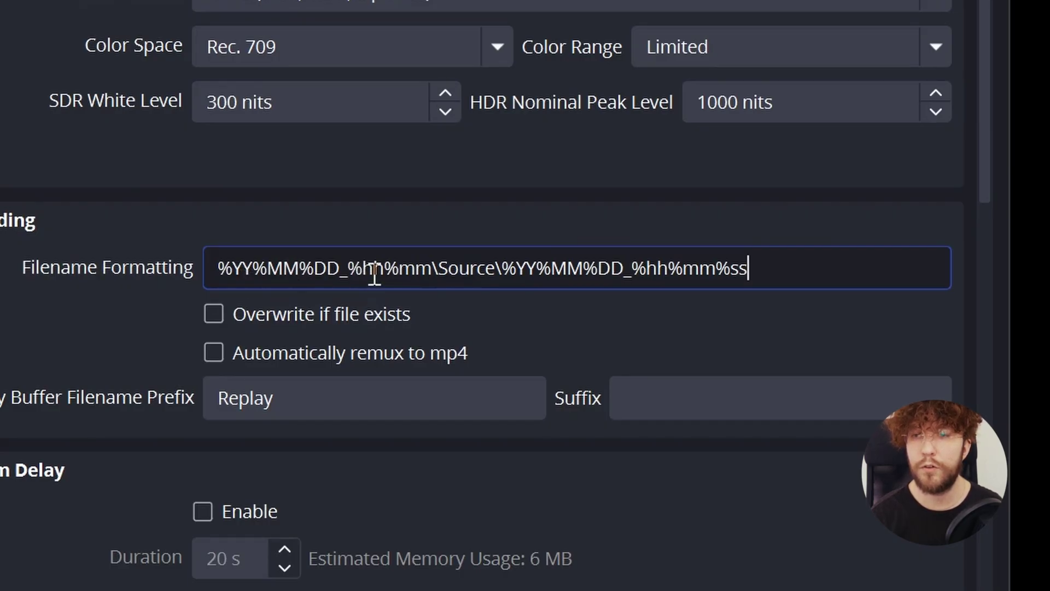
click(428, 268)
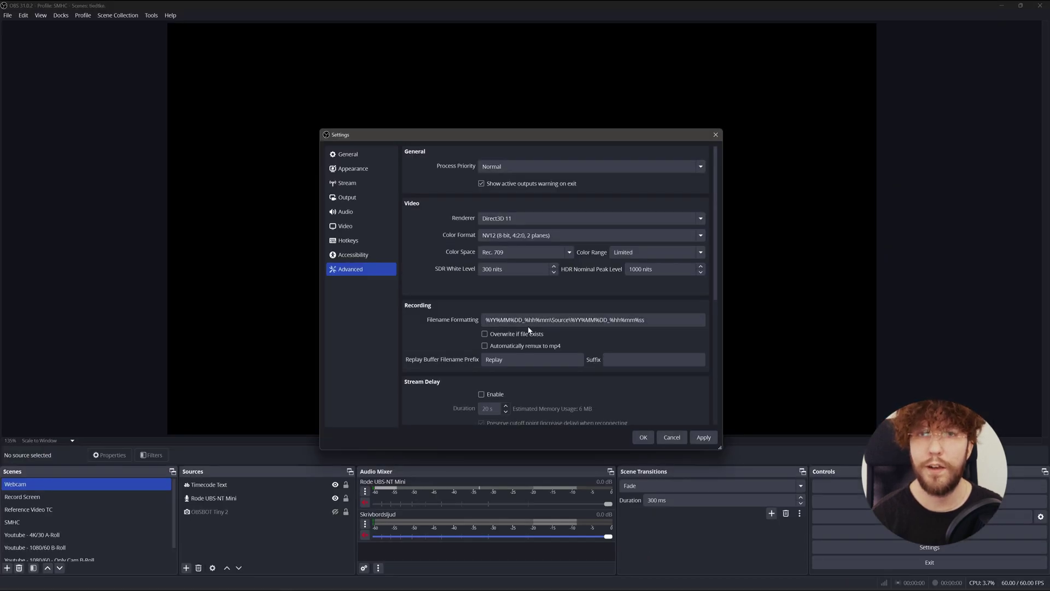
Step: Set the base canvas resolution to 720x1280 and the frame rate to 30 FPS
click(357, 226)
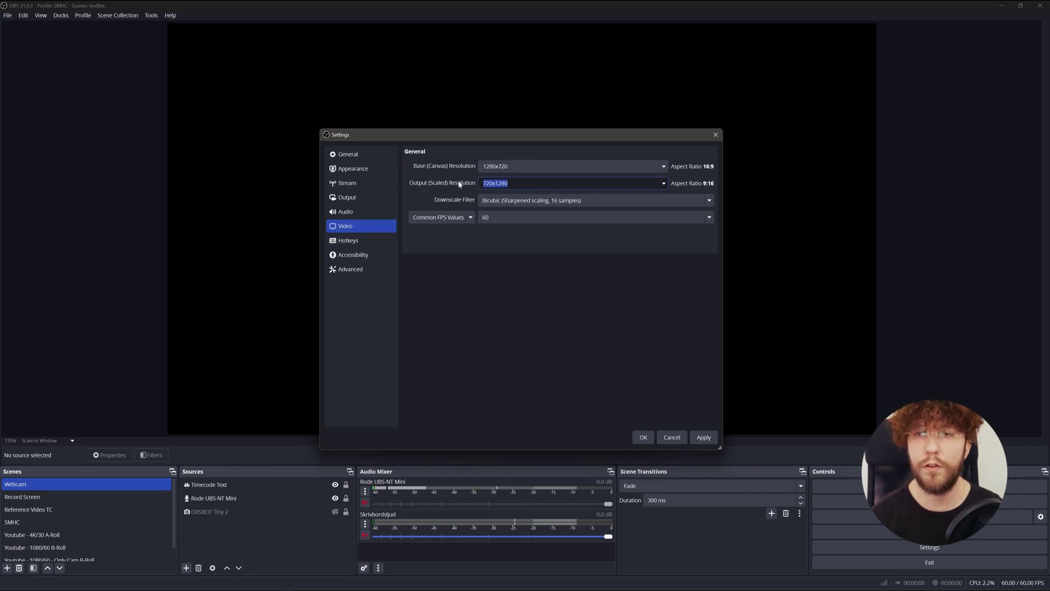
click(517, 169)
key(ctrl+a)
text(720x1280)
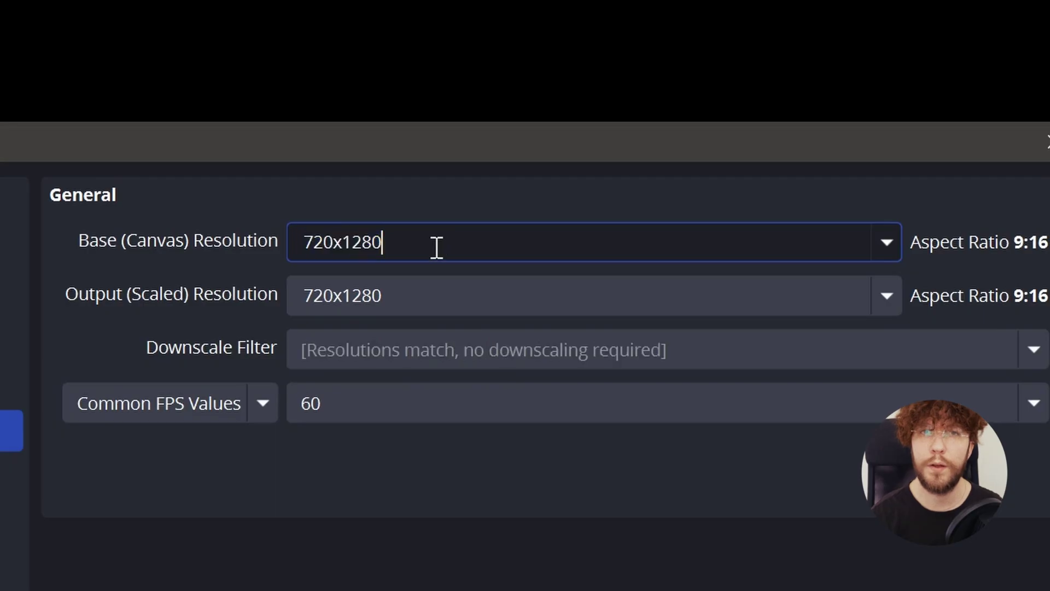
click(528, 402)
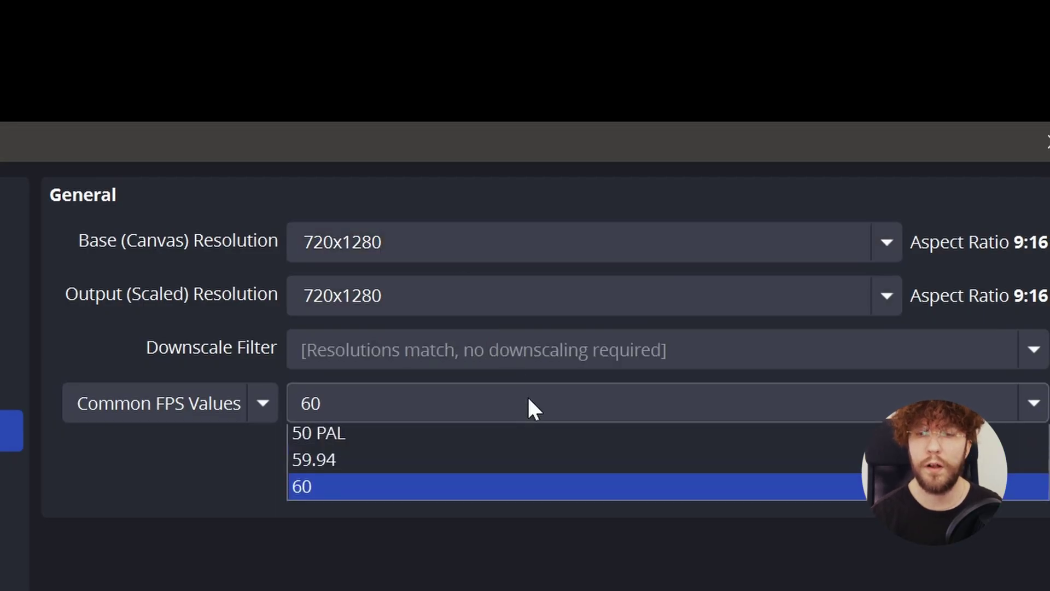
scroll(422, 493, up, 2)
click(317, 572)
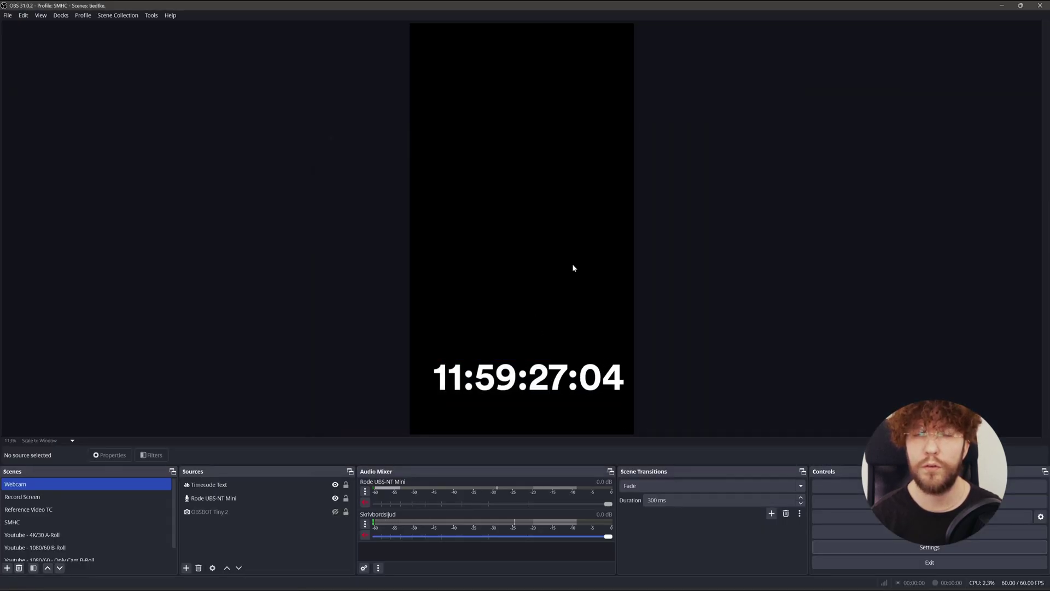
click(526, 381)
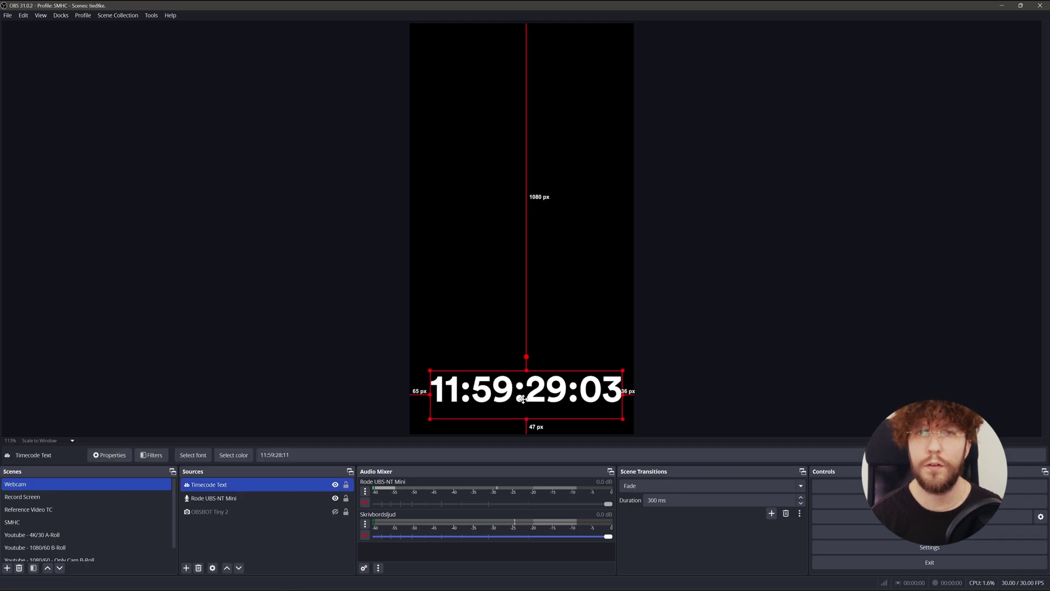
click(474, 333)
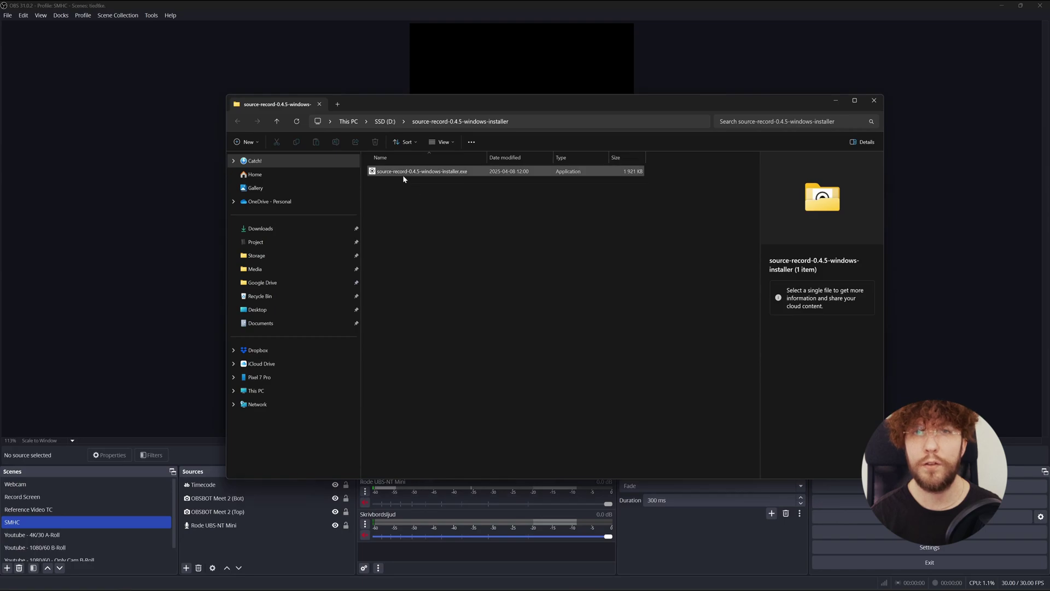
Step: Launch source-record-0.4.5-windows-installer.exe, bypassing the SmartScreen warning with Run anyway
click(403, 174)
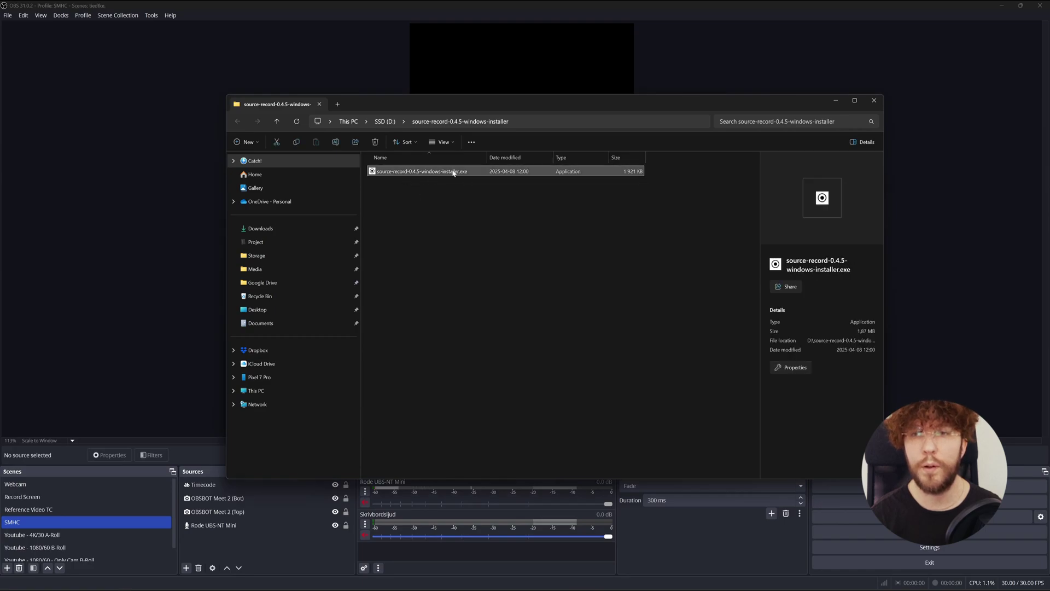
mouse_move(421, 170)
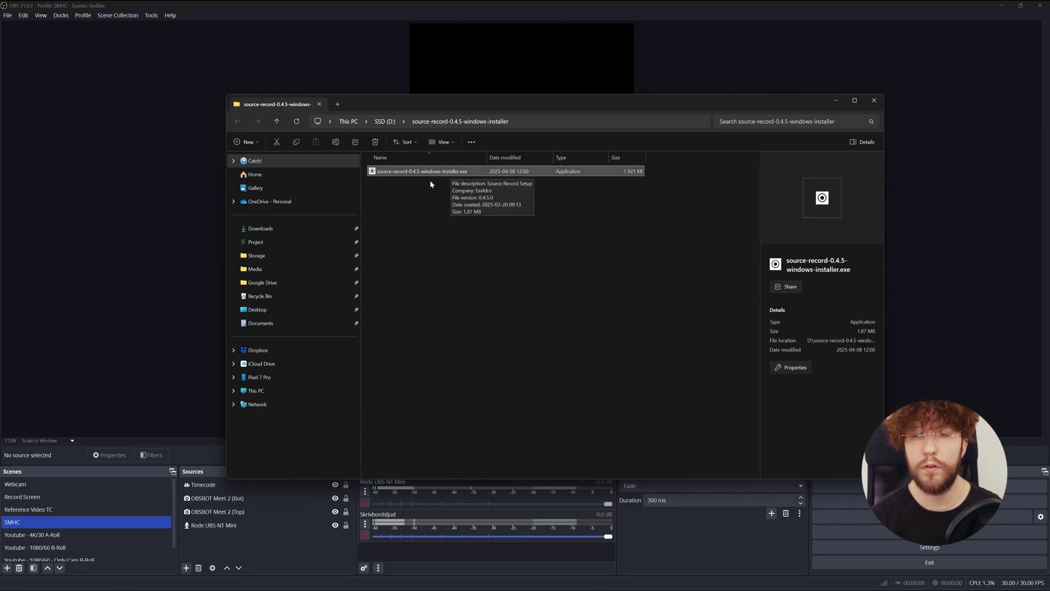
double_click(419, 172)
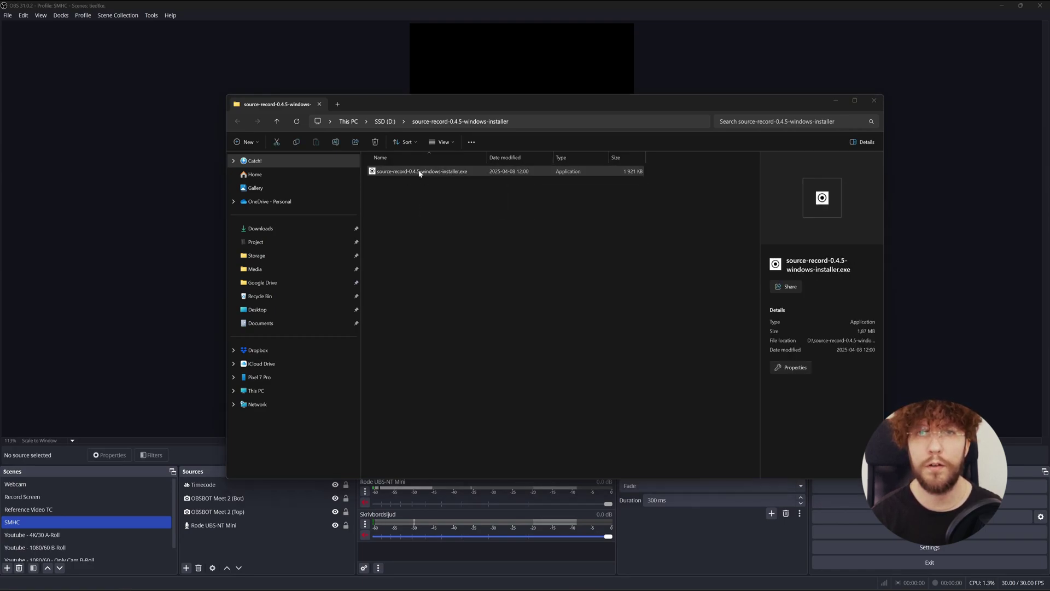
click(439, 240)
click(548, 376)
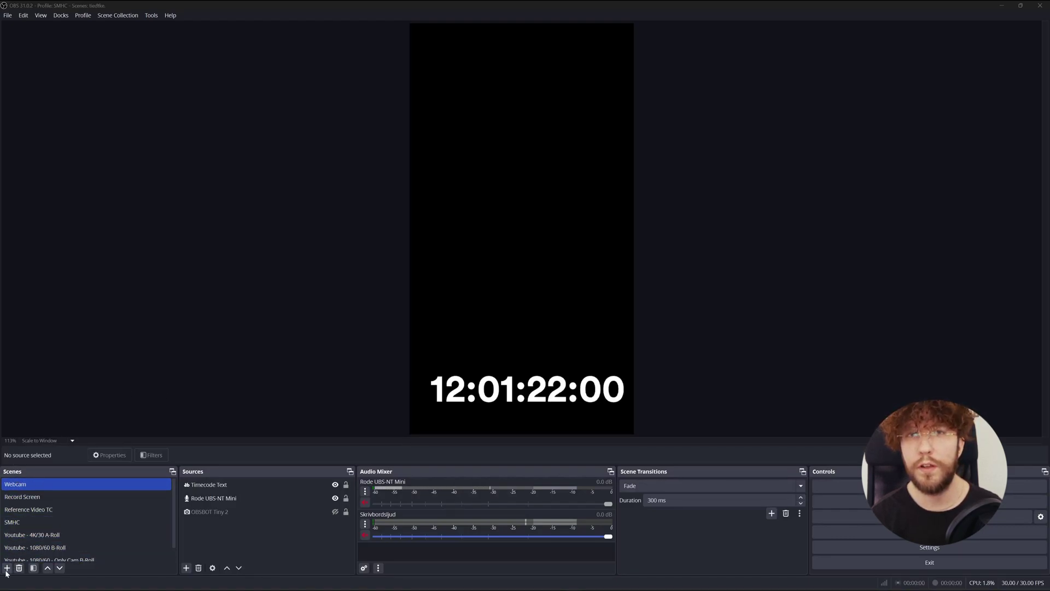
Step: Rename the Webcam scene to SMHC 2 and centre Timecode Text horizontally
right_click(23, 487)
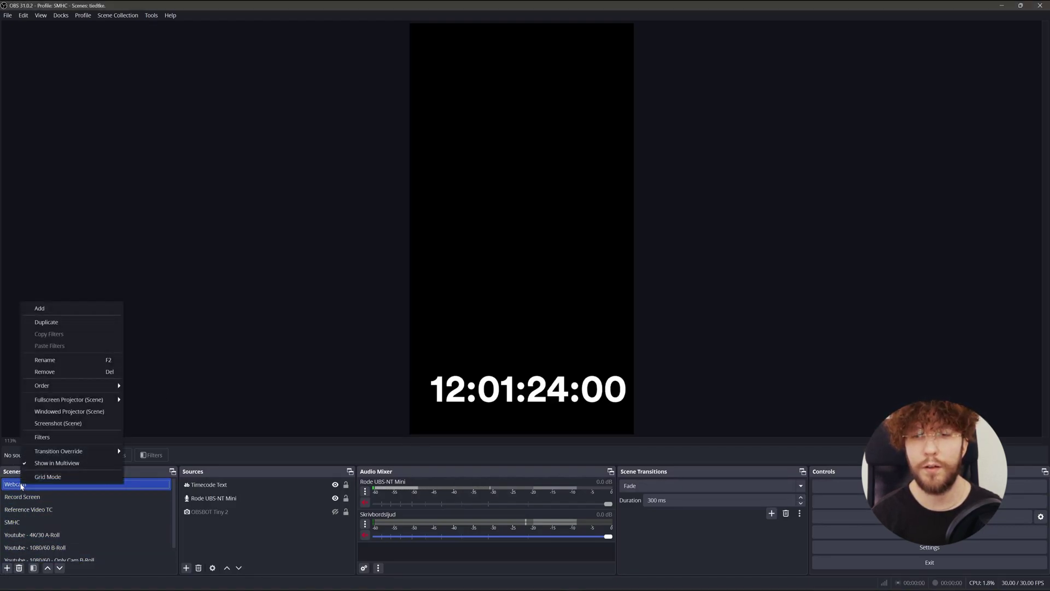
click(45, 360)
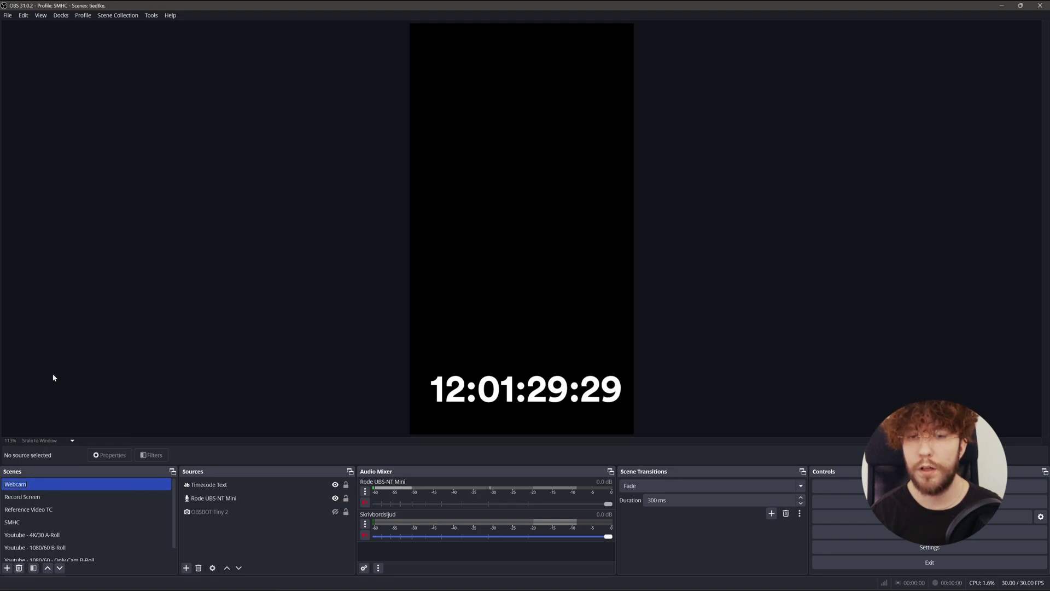
text(SMHC)
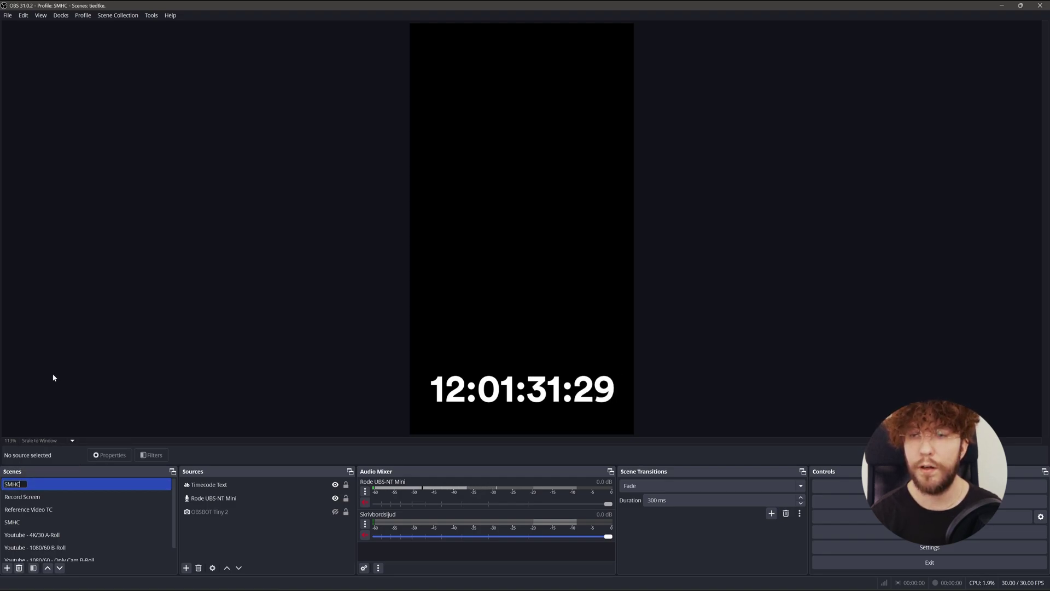
text( 2)
right_click(540, 403)
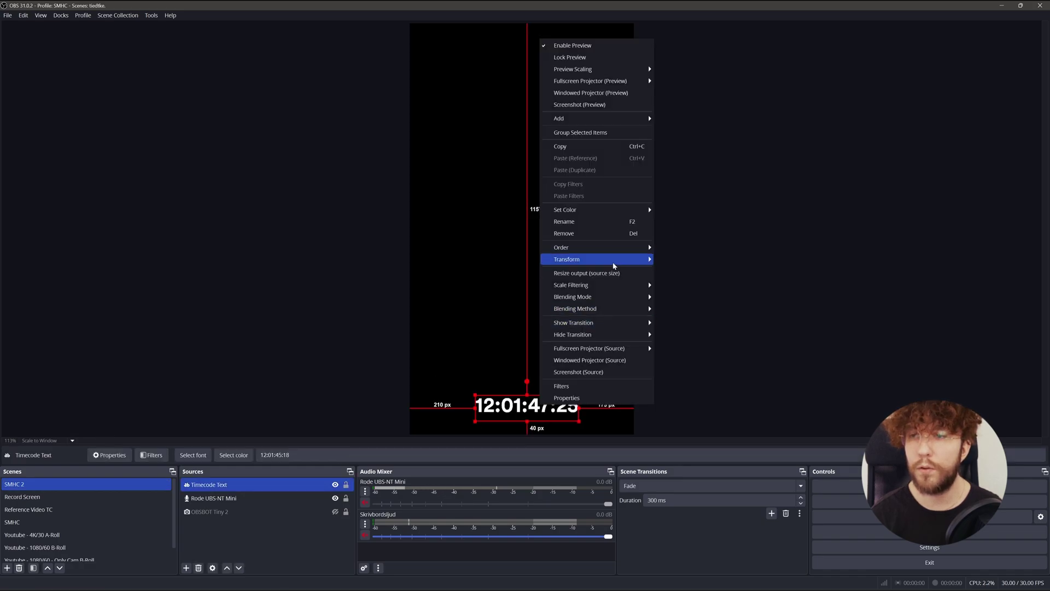
click(691, 418)
click(700, 383)
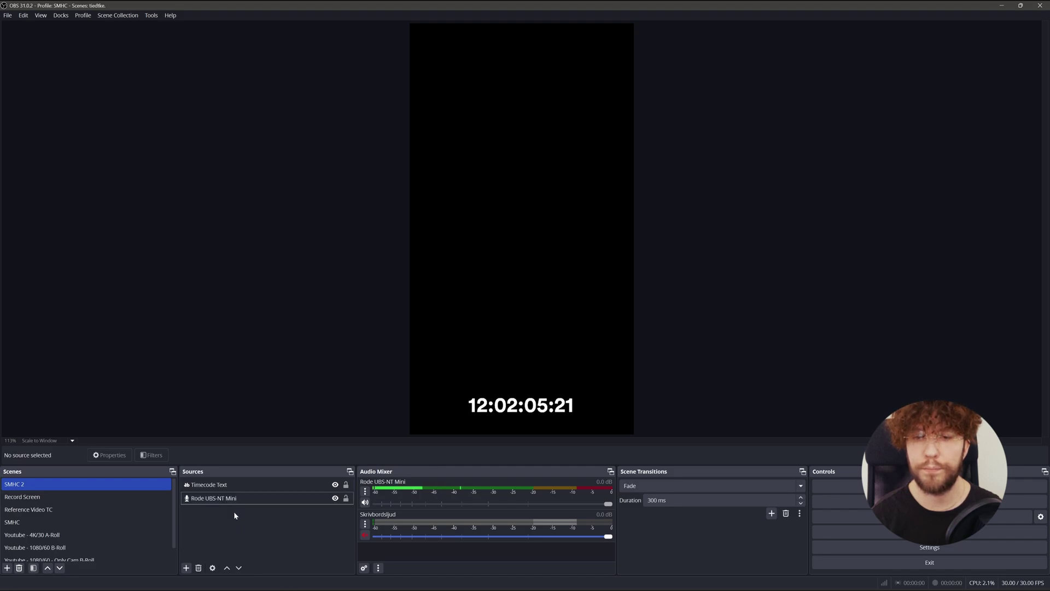
Step: Add the existing OBSBOT Meet 2 (Bot) camera source to the scene
click(185, 568)
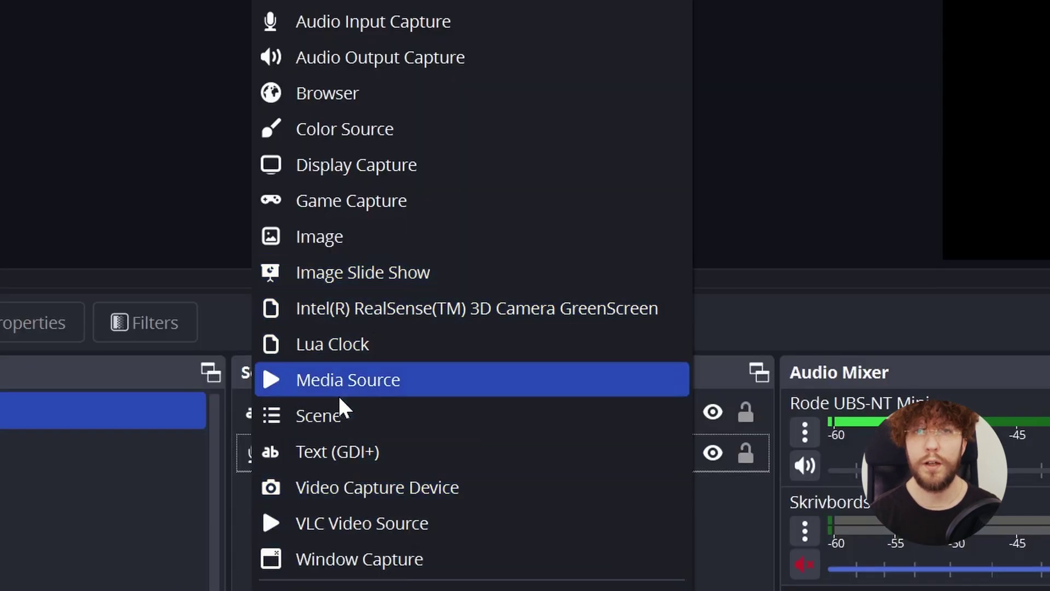
click(408, 489)
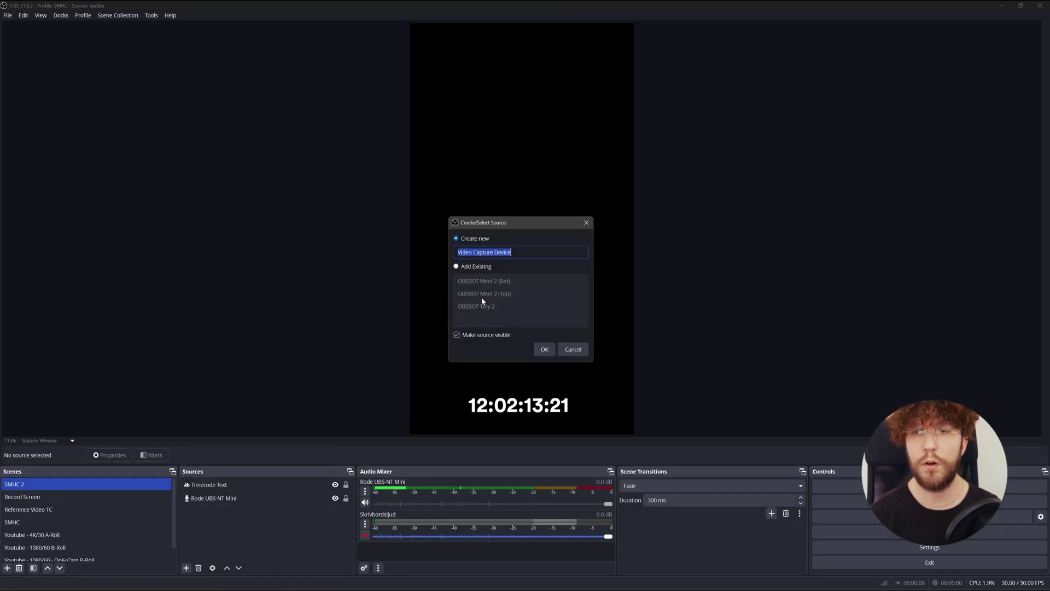
click(465, 270)
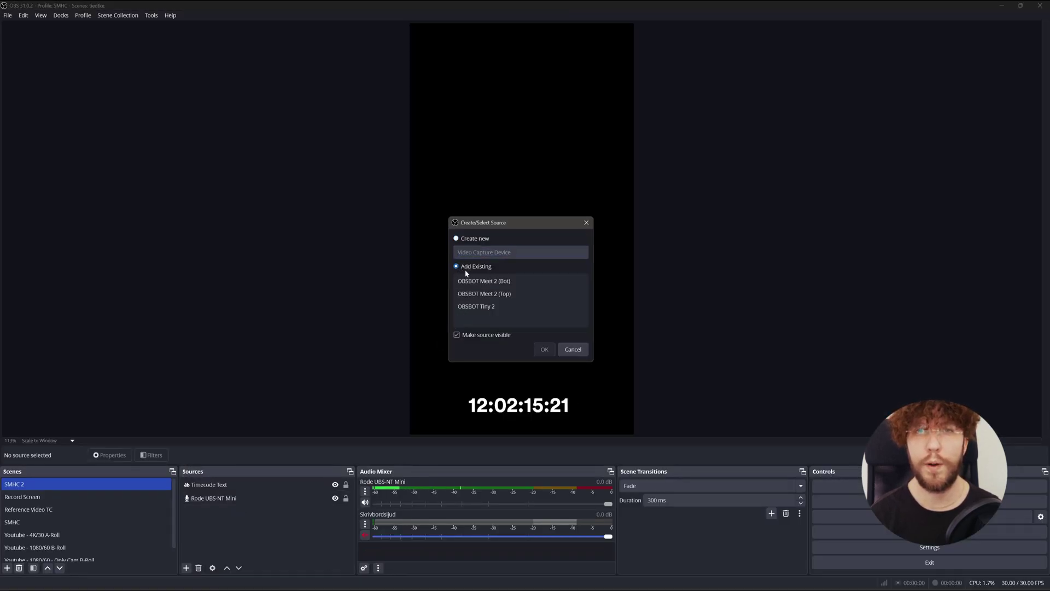
click(468, 281)
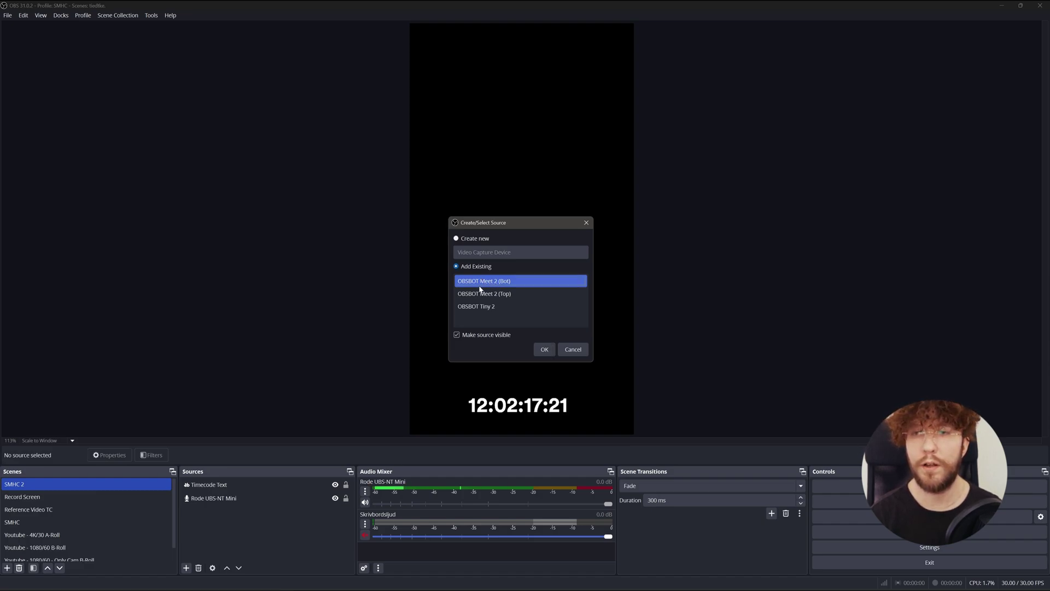
click(544, 350)
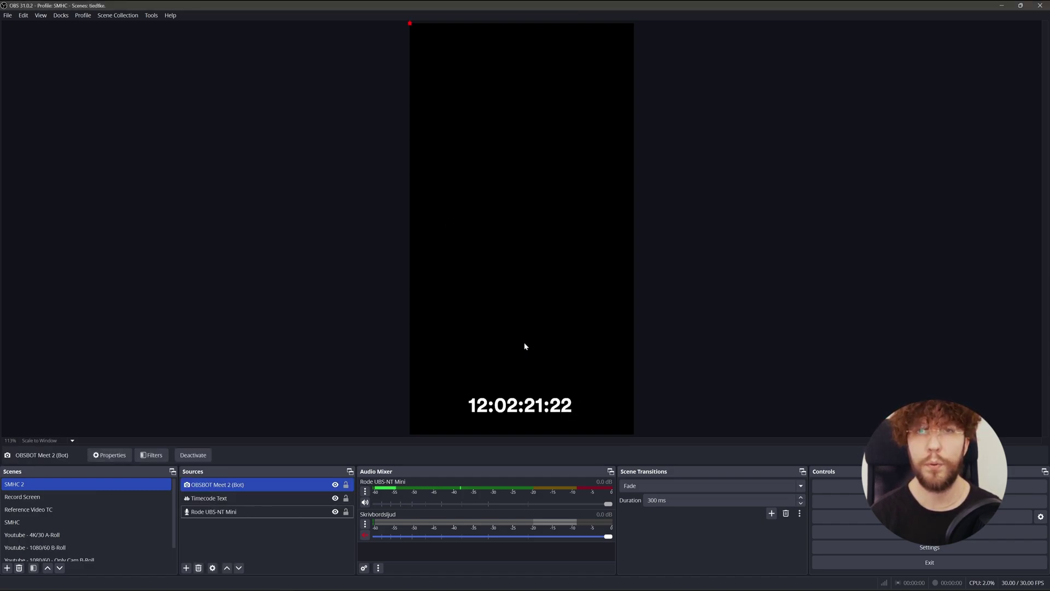
Step: Add the existing OBSBOT Meet 2 (Top) camera, keeping the StreamCamera device
click(186, 566)
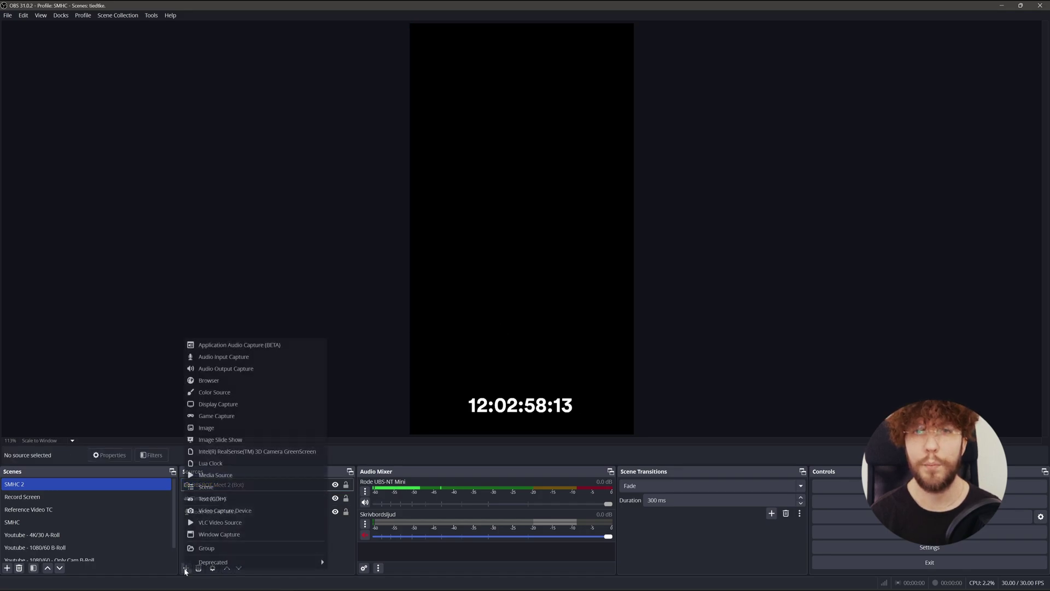
click(230, 511)
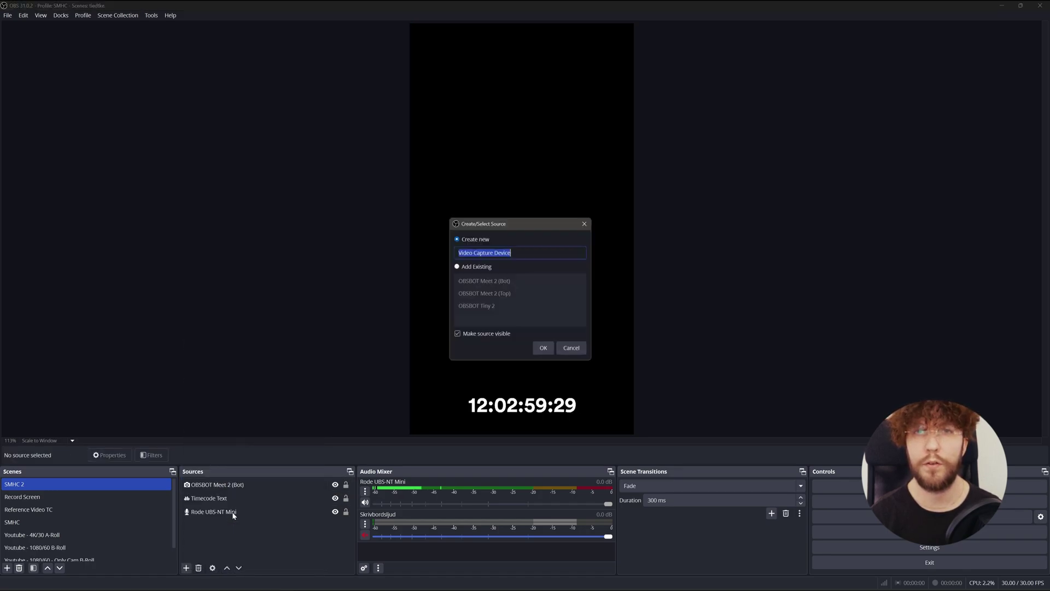
click(457, 267)
click(492, 293)
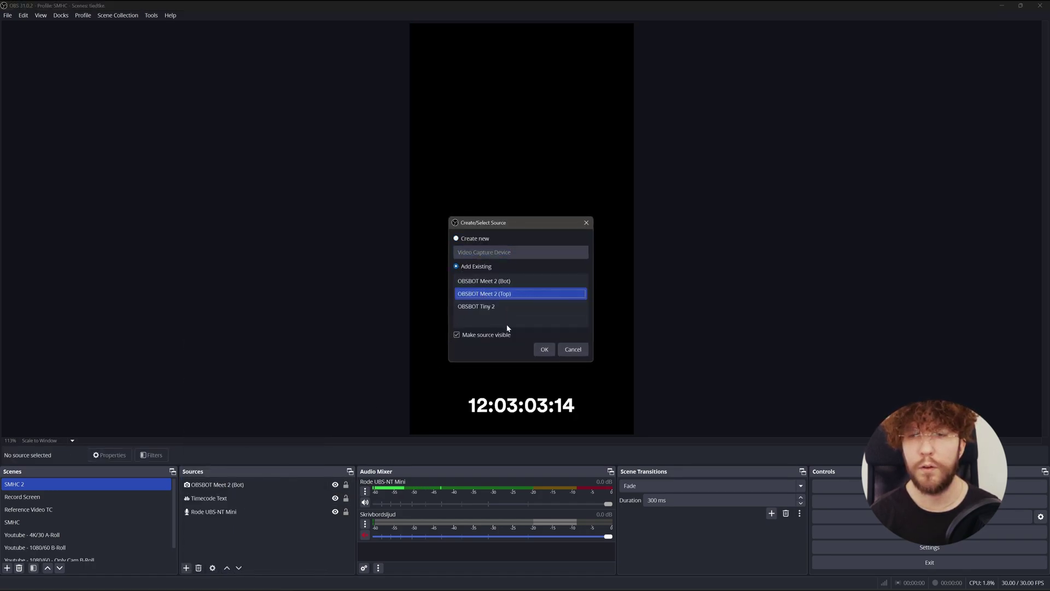
double_click(529, 295)
click(544, 303)
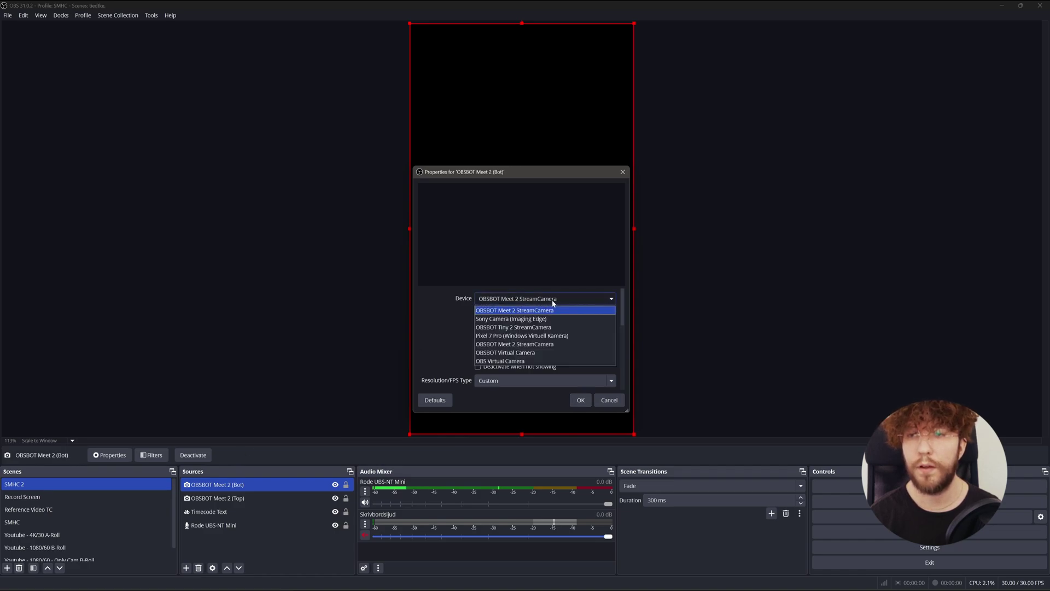
click(516, 346)
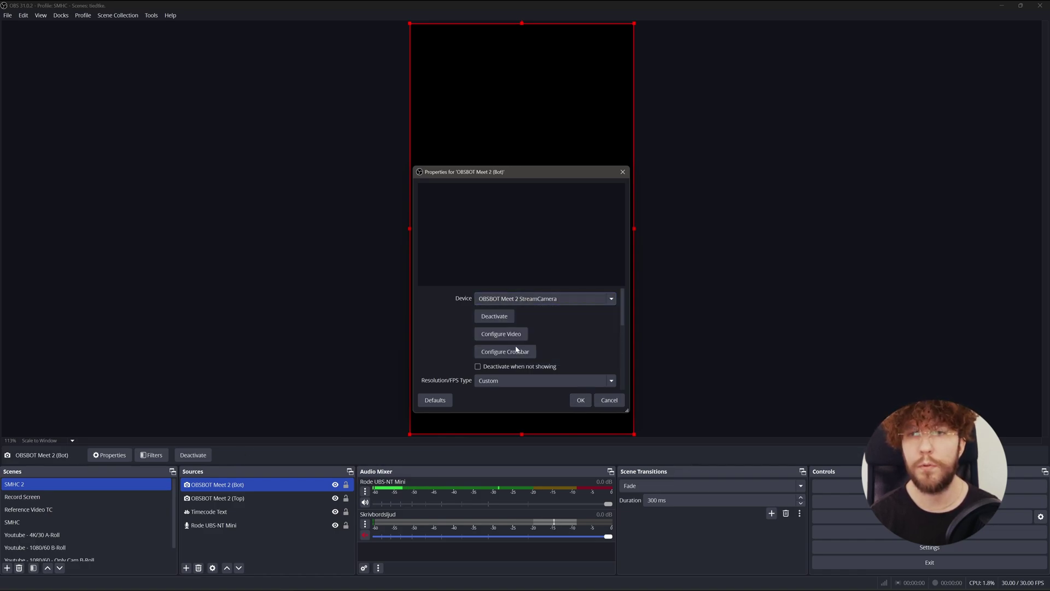
click(581, 400)
Step: Move the timecode above both cameras and open the Bot camera's Properties, dragged aside
click(210, 511)
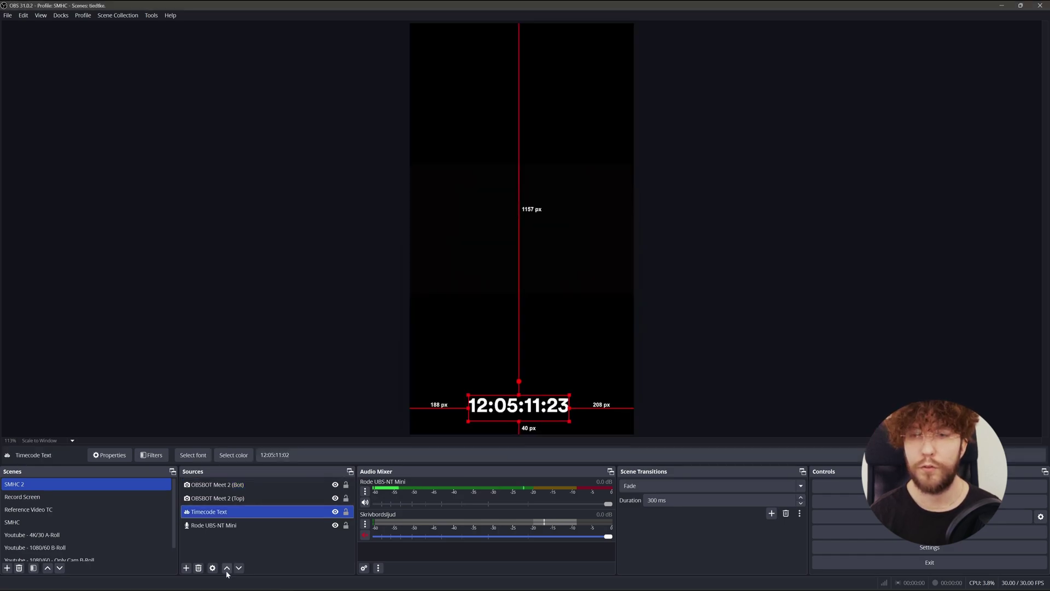
click(227, 567)
click(227, 567)
ctrl+click(228, 499)
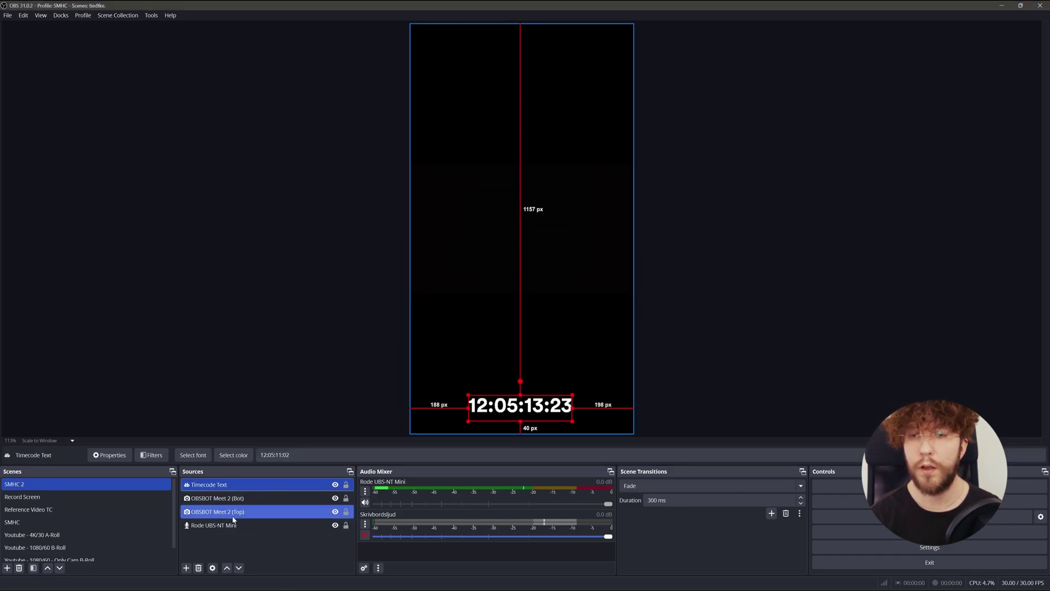
double_click(228, 500)
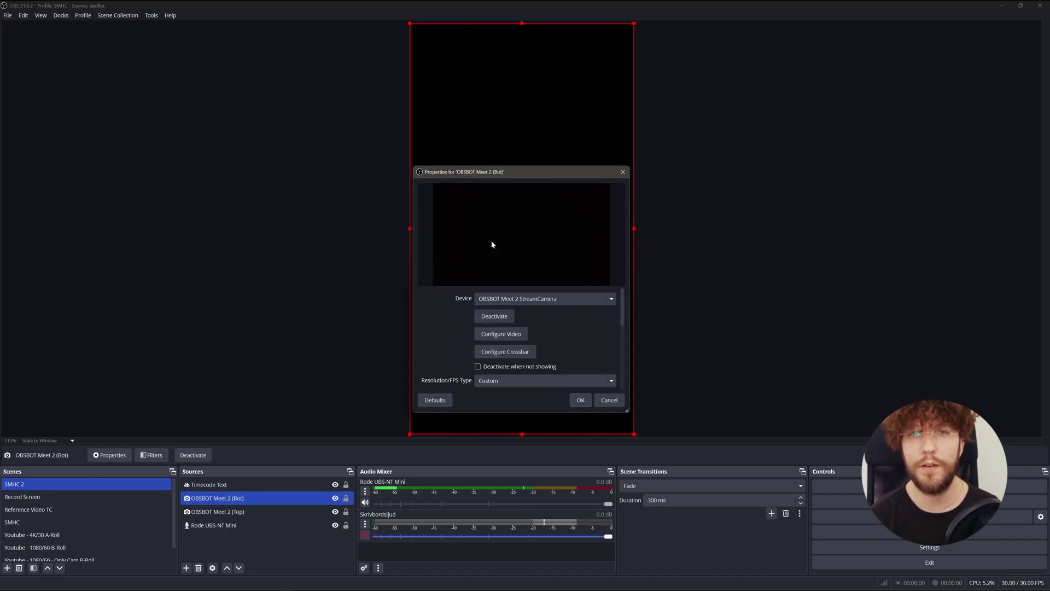
drag(516, 171, 528, 139)
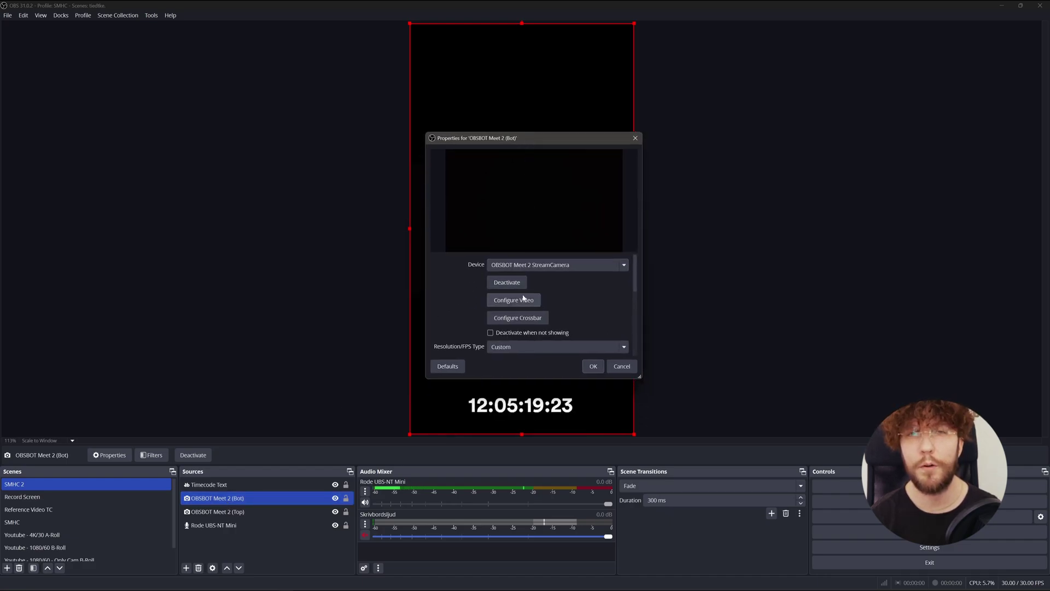
Step: Open the Bot camera's Configure Video adjustment settings
click(518, 300)
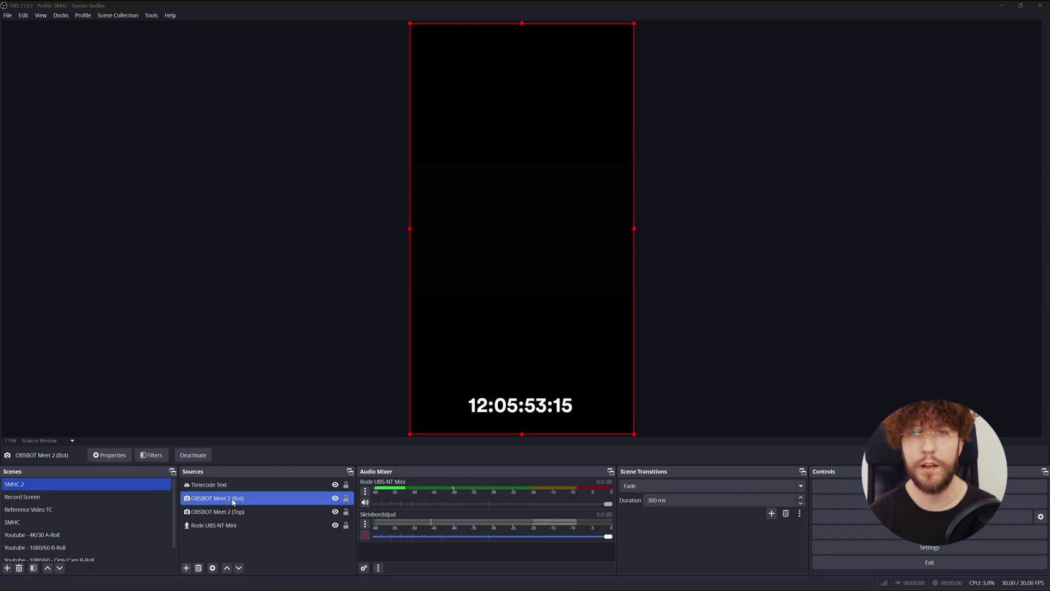
Step: Open the Bot camera's filters, cancelling a duplicate Source Record filter
right_click(233, 502)
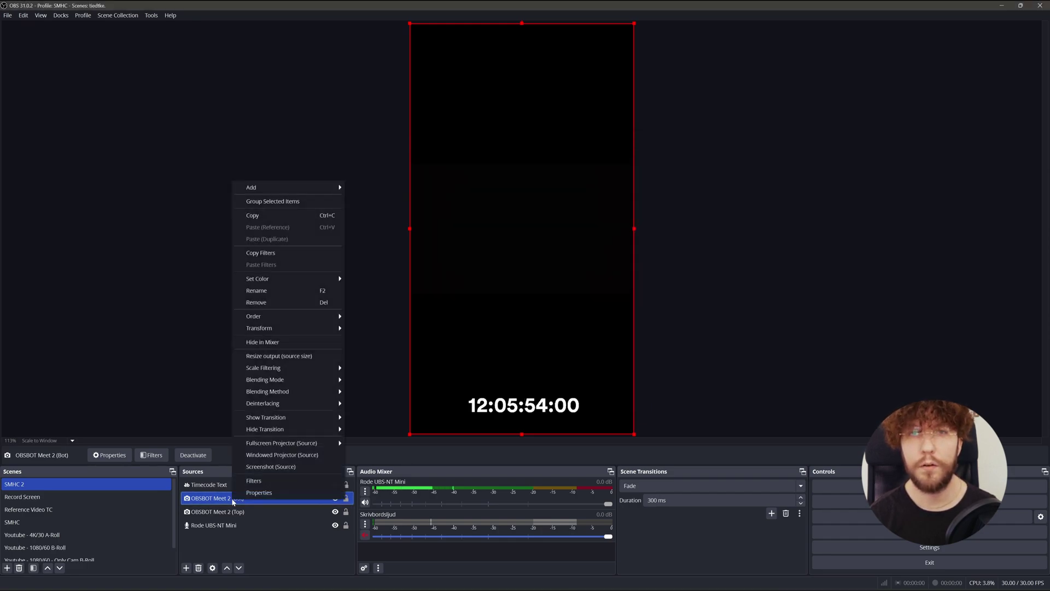
click(261, 481)
click(354, 350)
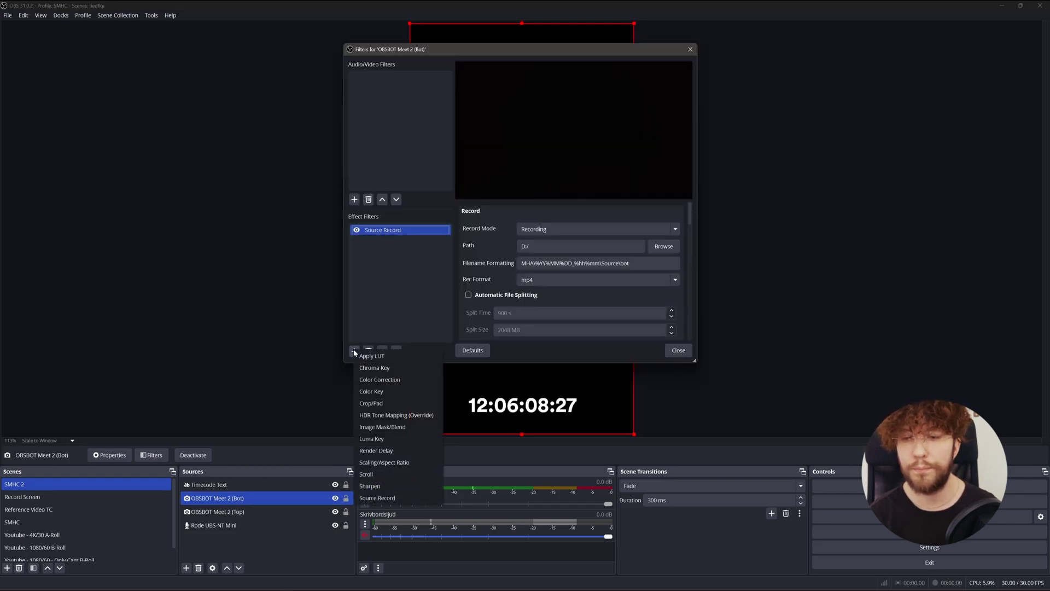
click(381, 497)
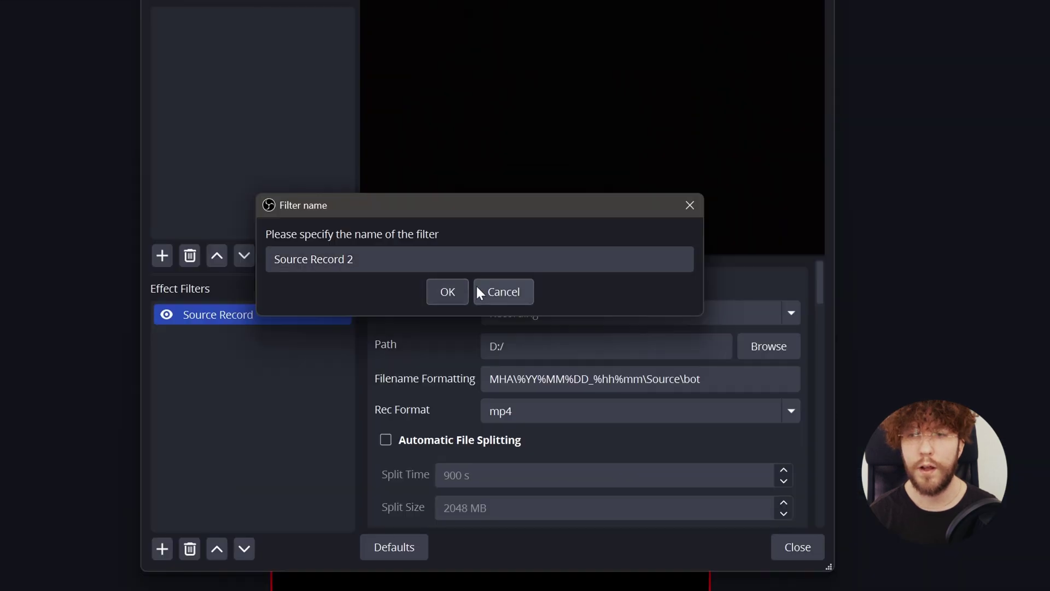
click(479, 293)
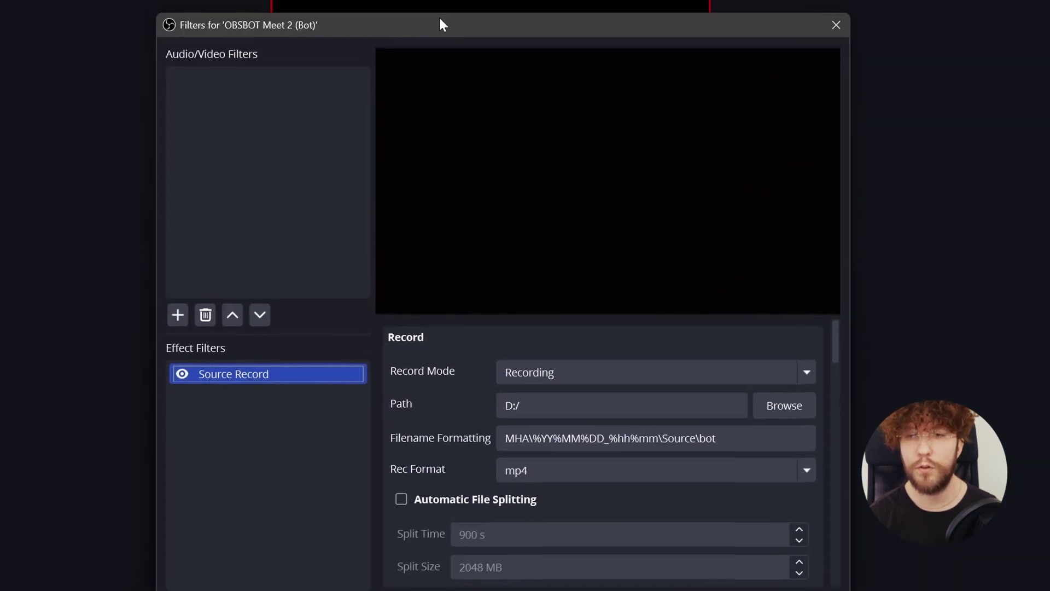
Step: Remove the MHA\ prefix from the Bot filename pattern and set the path to C:/MHA
click(520, 454)
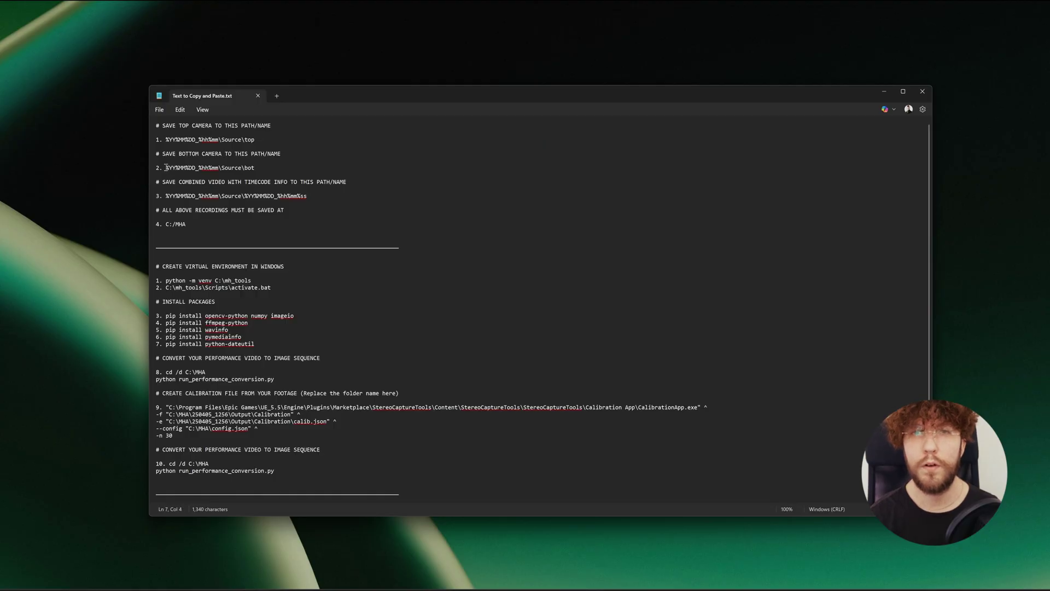
drag(165, 168, 263, 167)
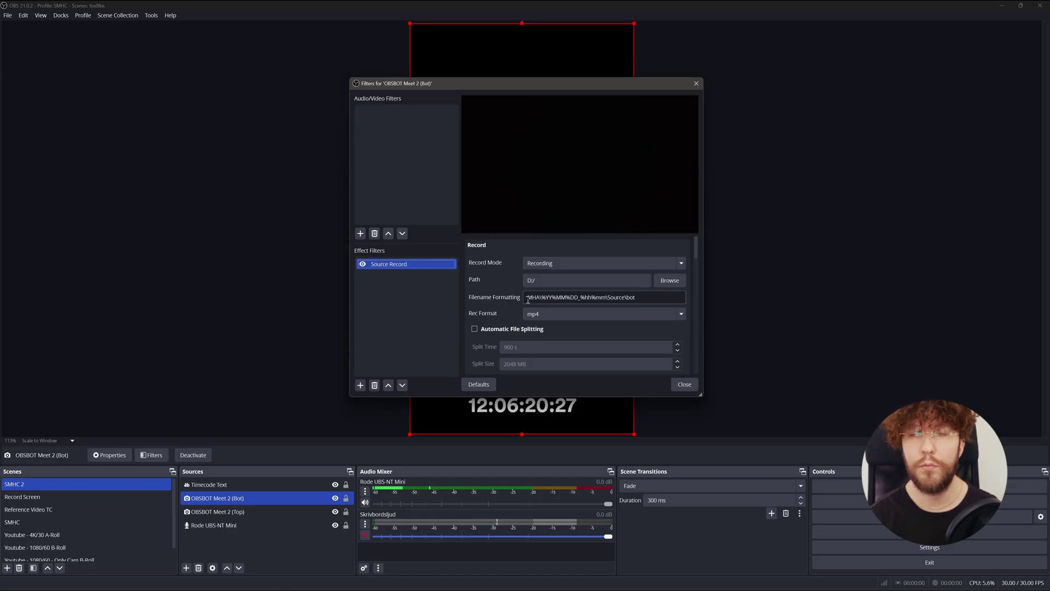
click(537, 299)
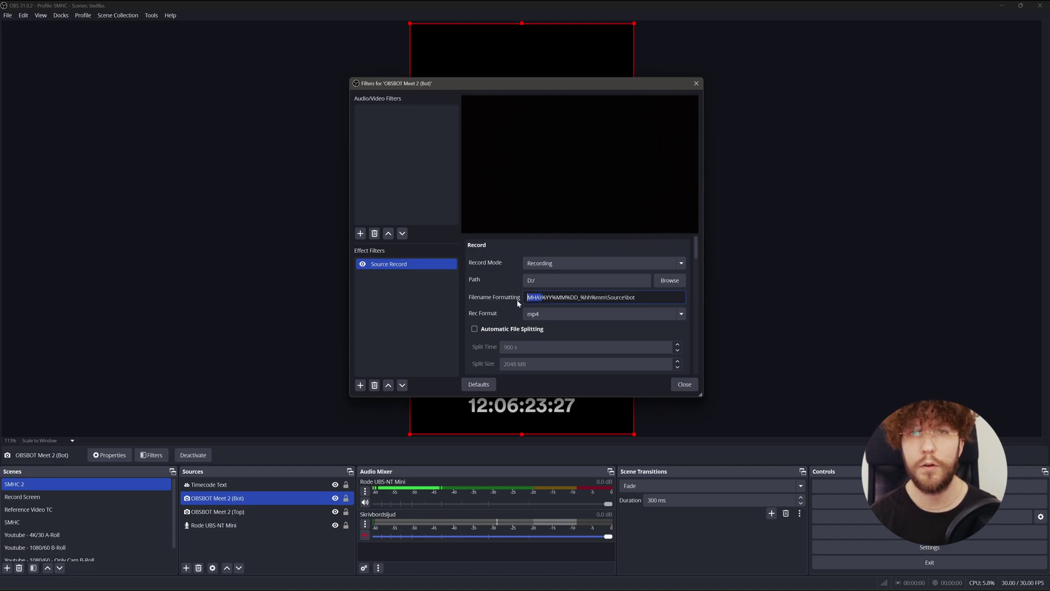
key(BackSpace)
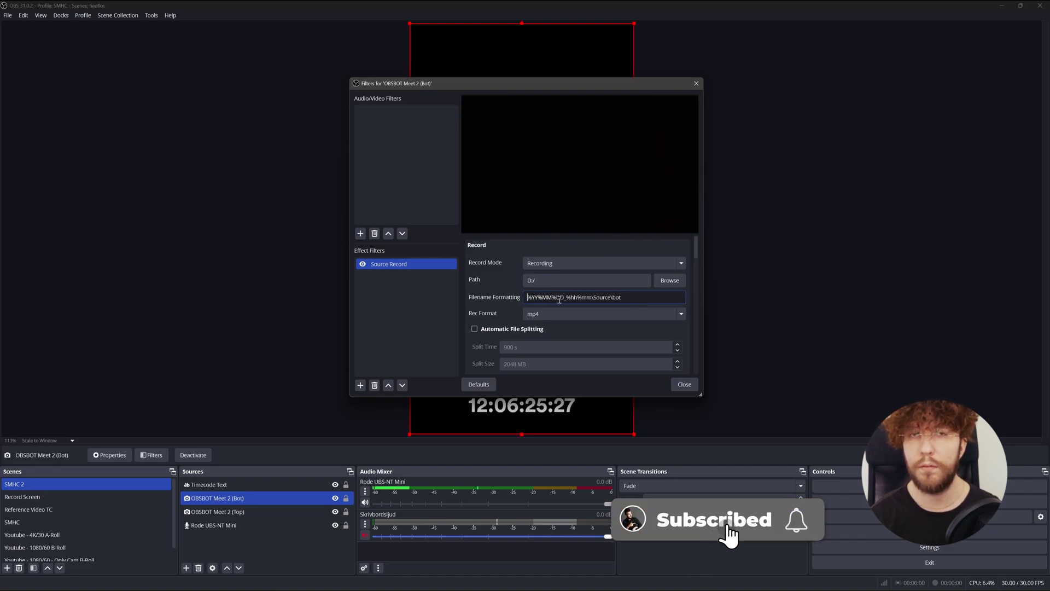
click(626, 298)
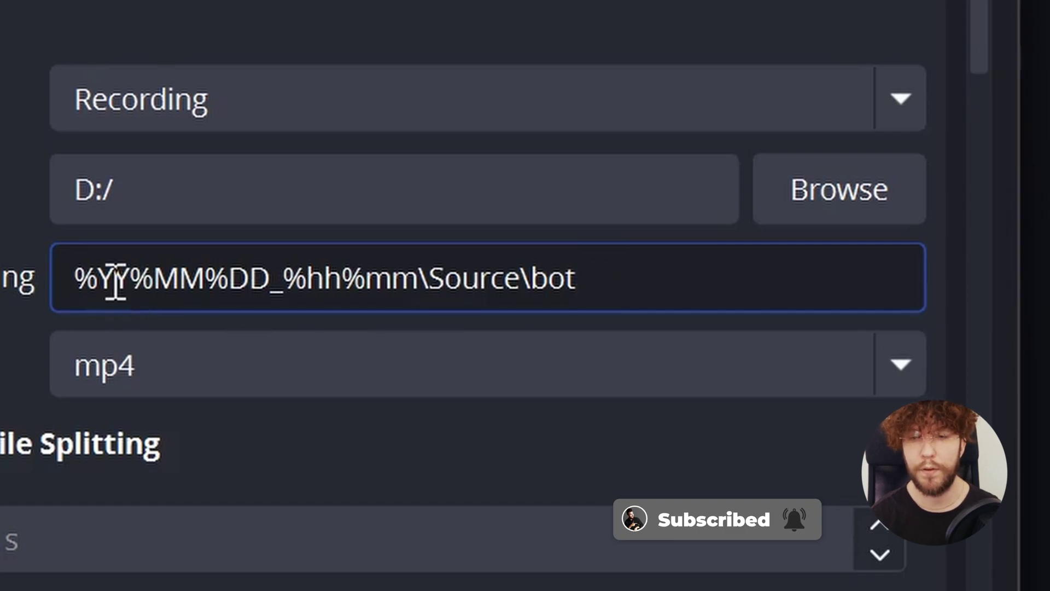
click(838, 189)
click(766, 375)
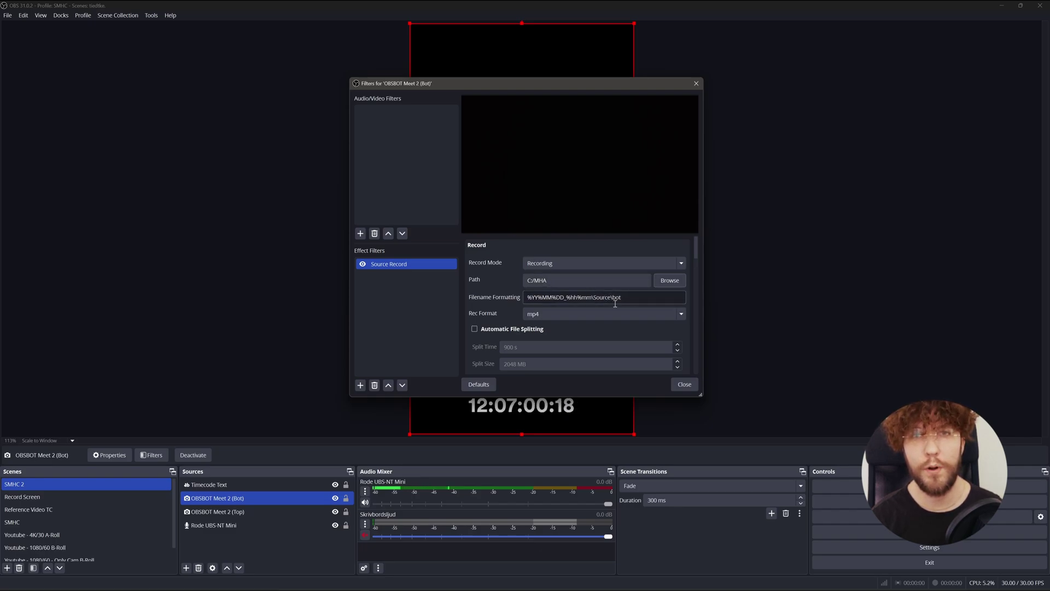
Step: Keep the Bot filter's mp4 format and 5000 Kbps bitrate
click(526, 315)
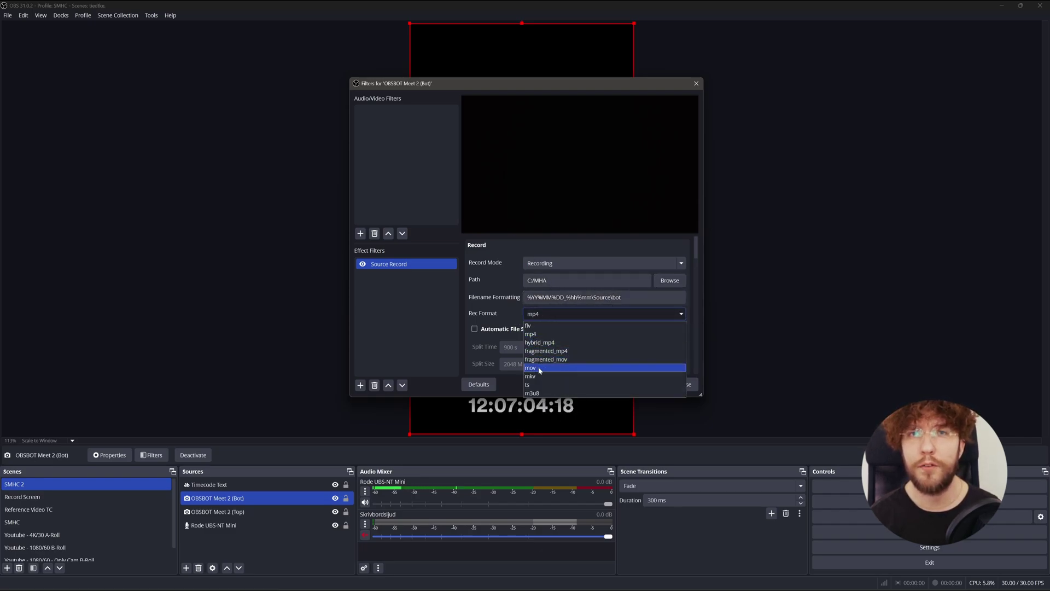
click(536, 334)
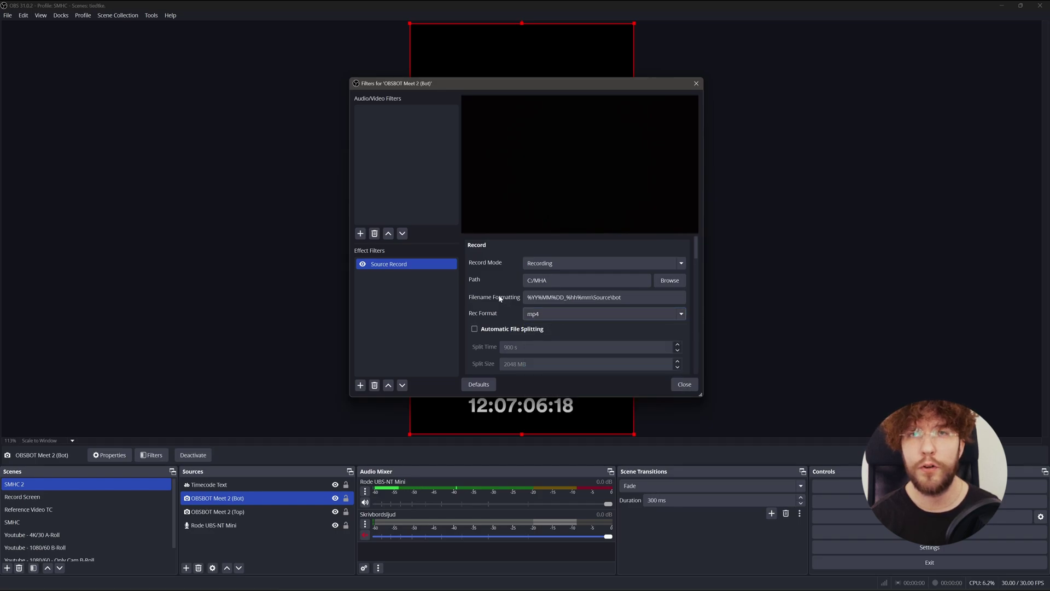
scroll(509, 296, down, 3)
scroll(490, 323, down, 2)
scroll(490, 324, down, 2)
scroll(487, 325, down, 3)
scroll(487, 326, down, 4)
scroll(488, 332, down, 1)
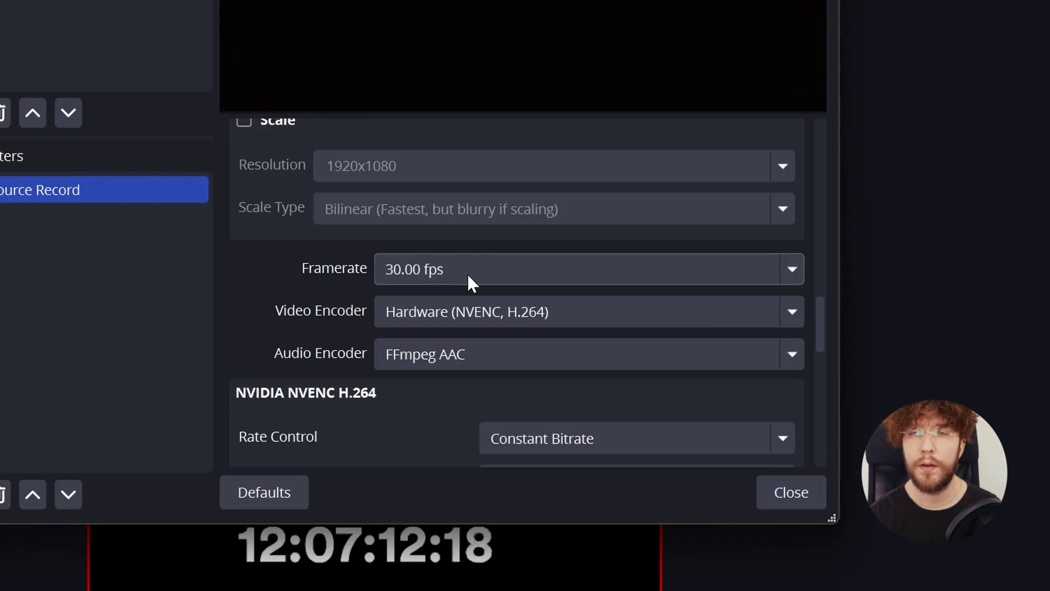
scroll(311, 298, down, 3)
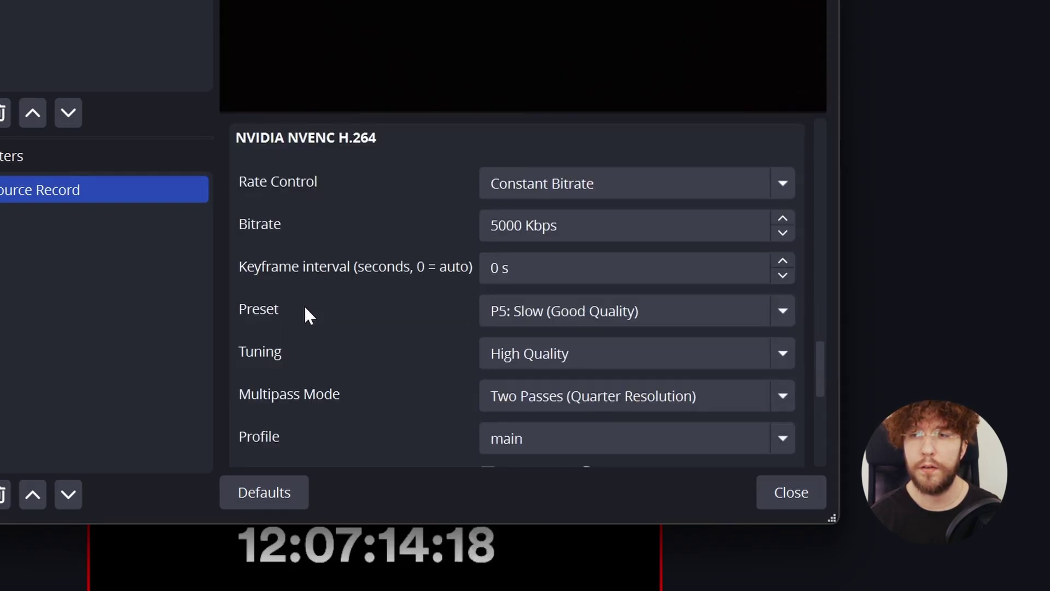
scroll(304, 304, down, 2)
scroll(303, 311, up, 1)
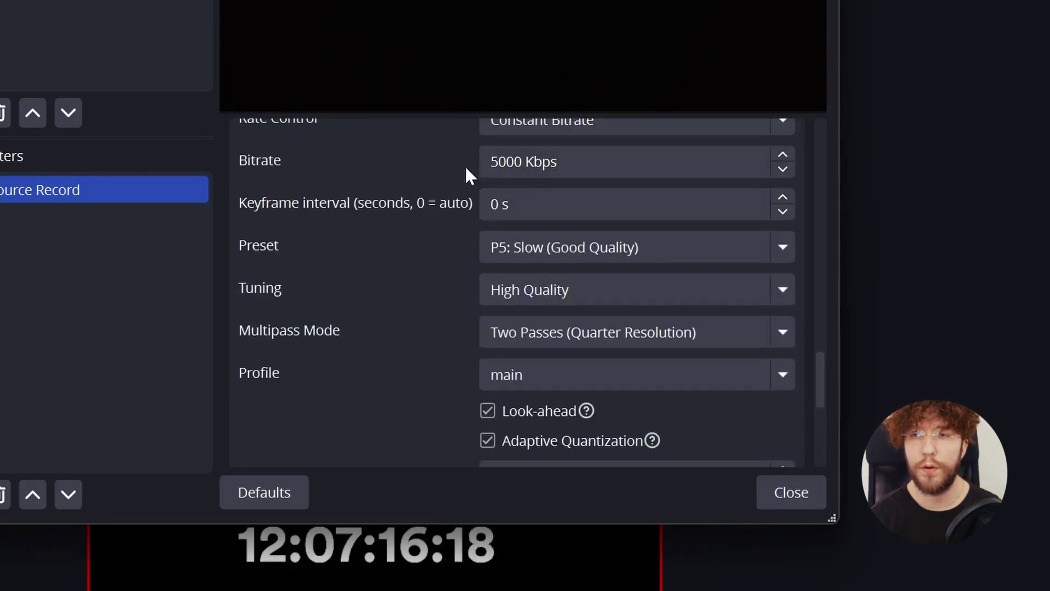
scroll(464, 168, up, 1)
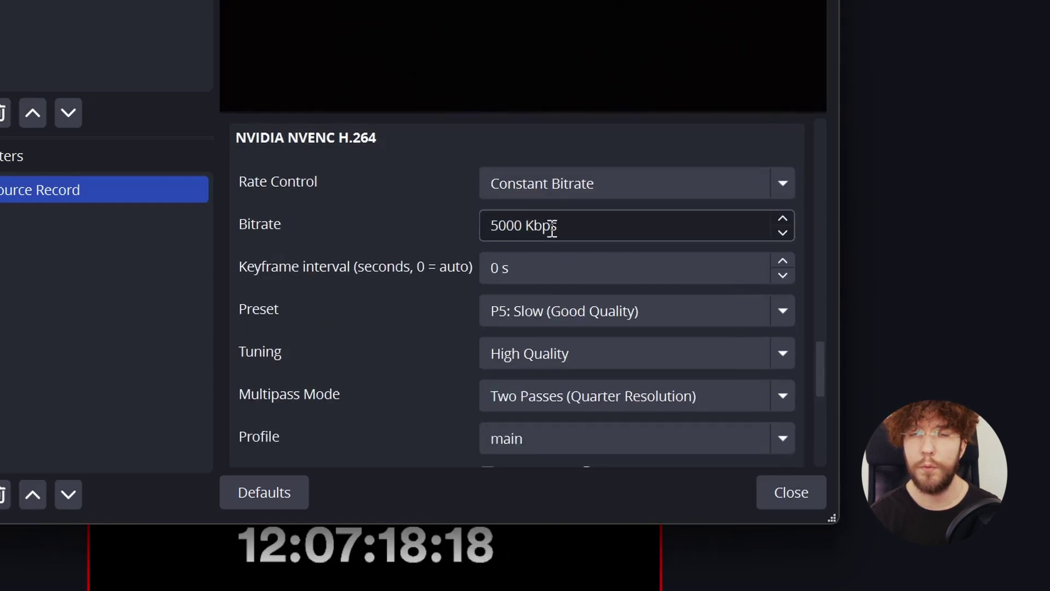
click(509, 230)
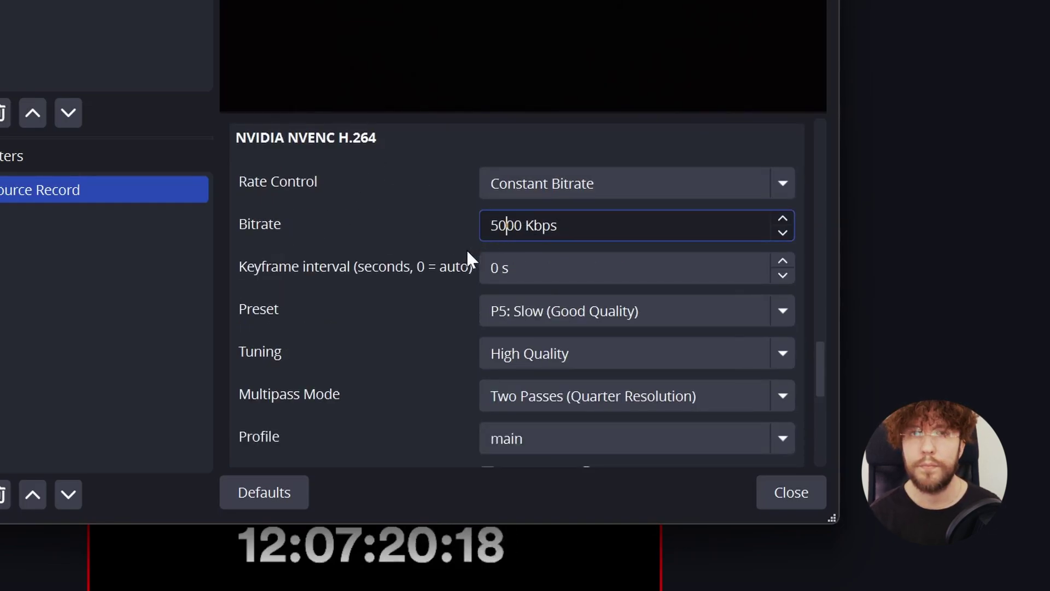
click(406, 259)
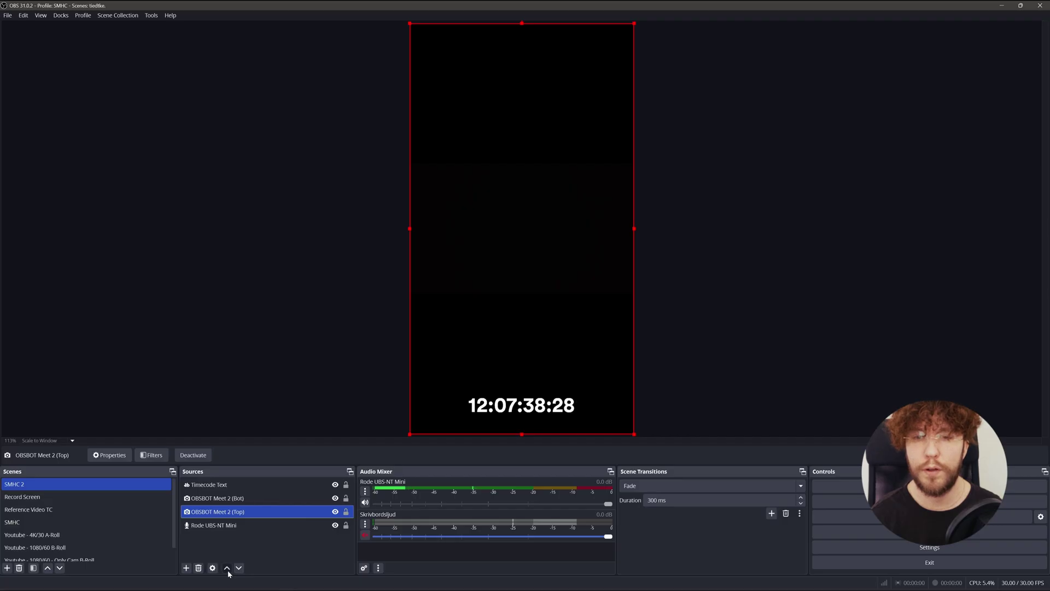
click(233, 498)
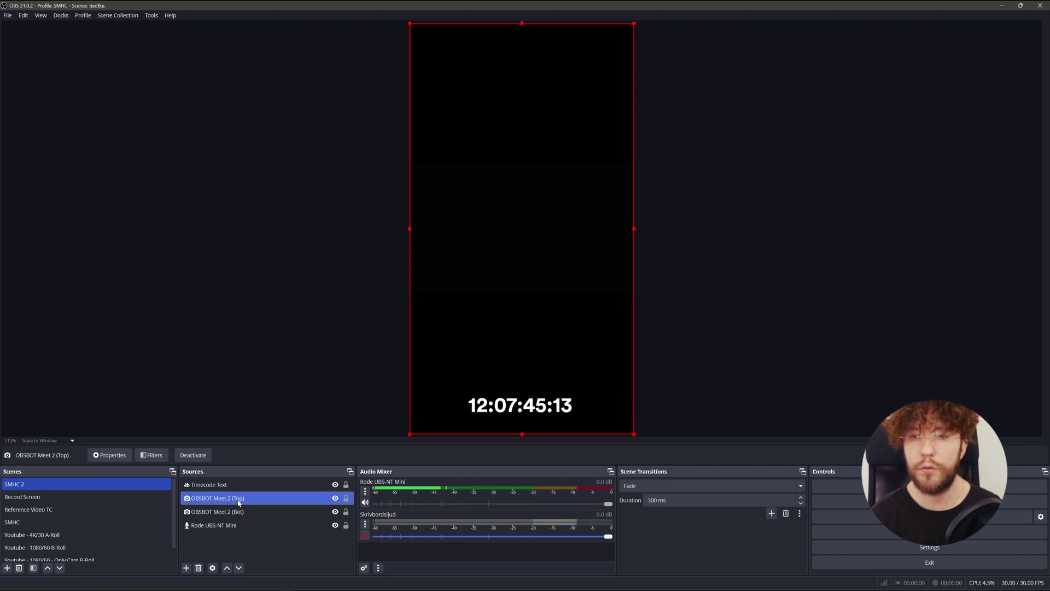
Step: Remove the MHA\ prefix from the Top camera's filename pattern, keeping Record Mode as Recording
right_click(239, 498)
click(265, 488)
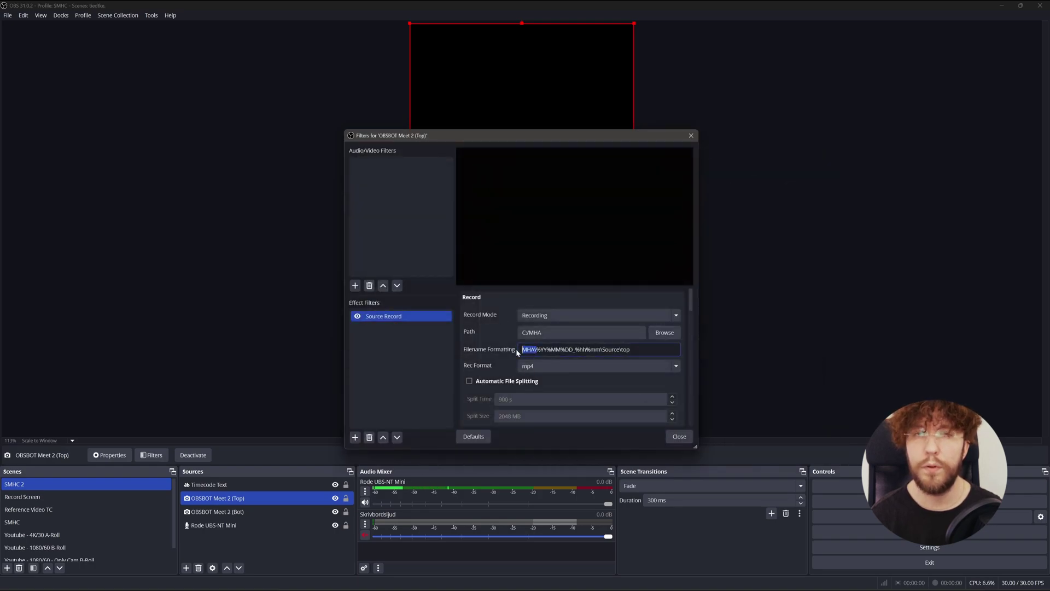
key(BackSpace)
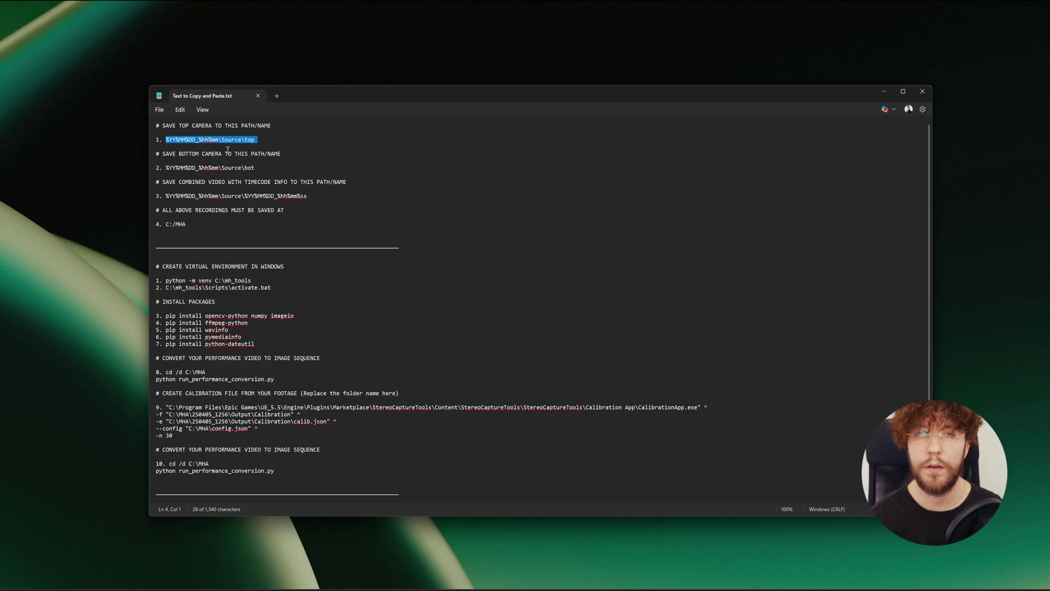
click(227, 148)
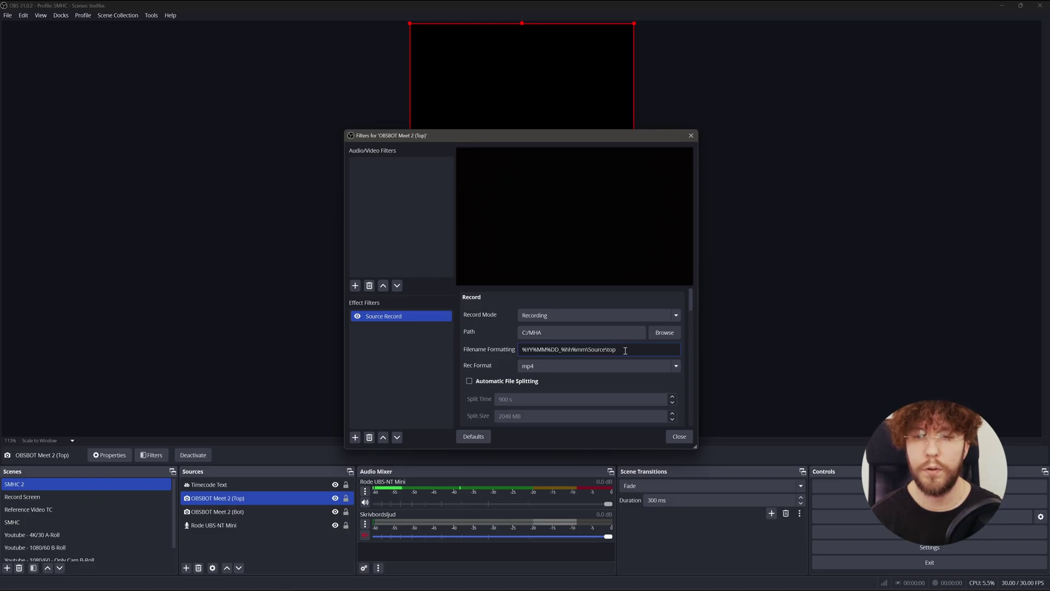
click(617, 350)
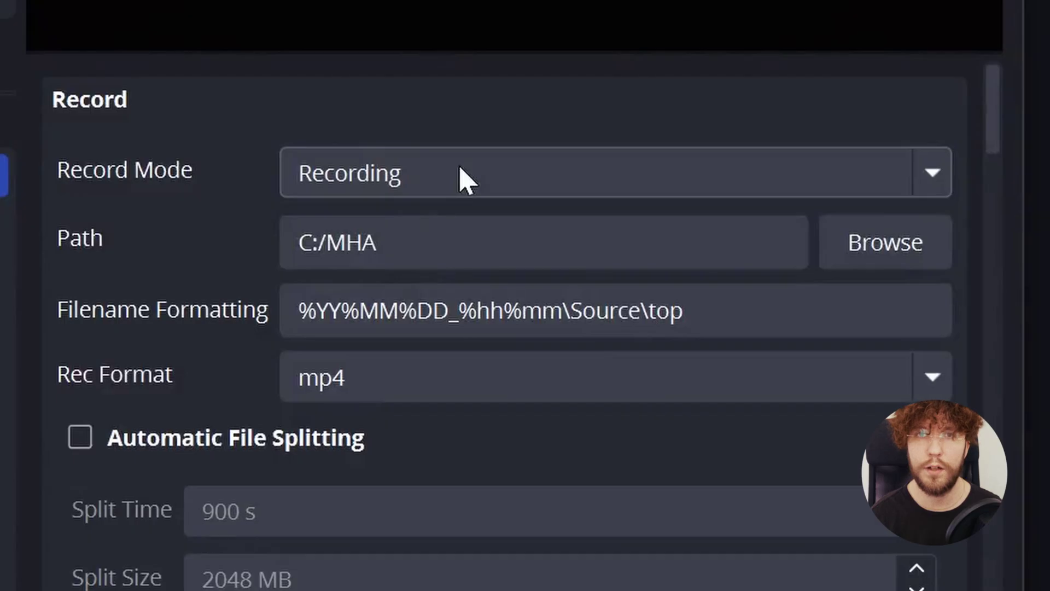
click(564, 316)
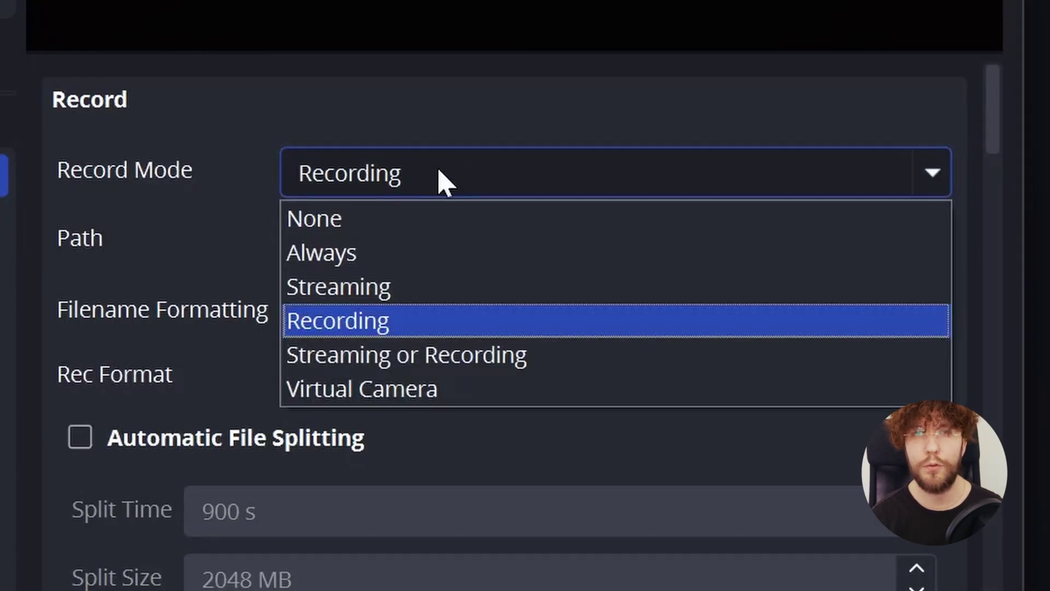
click(457, 182)
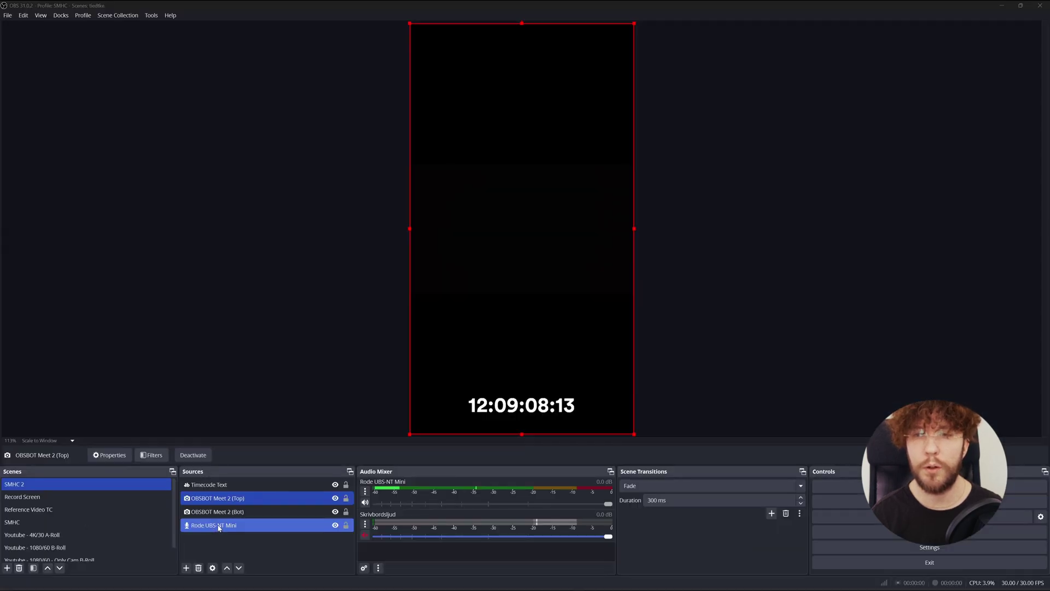
ctrl+click(224, 514)
Step: Deselect the Bot camera and switch off the OBSBOT Meet 2 (Top) eye icon
ctrl+click(232, 512)
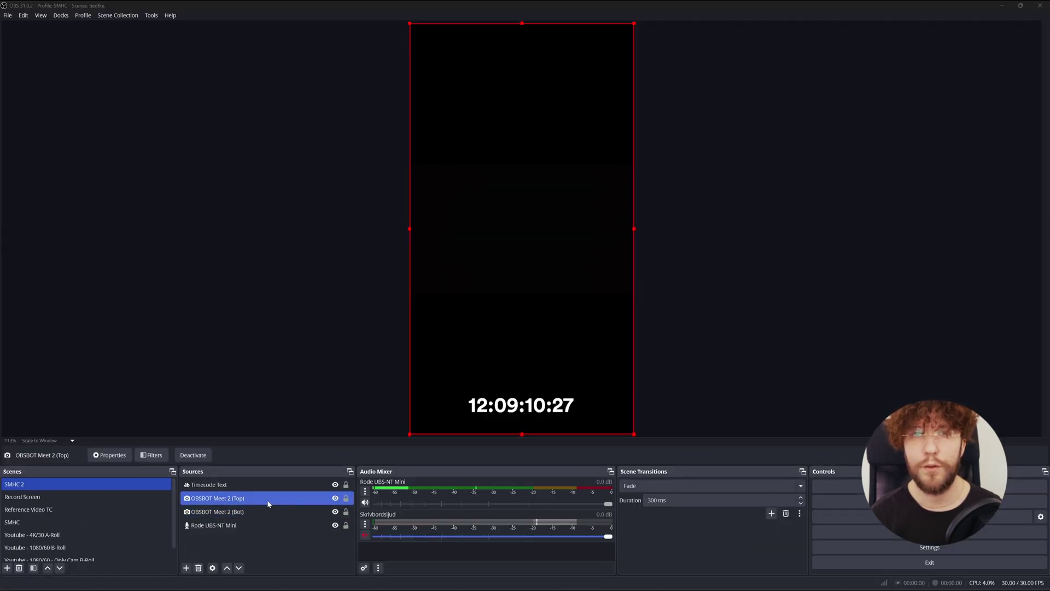
click(335, 498)
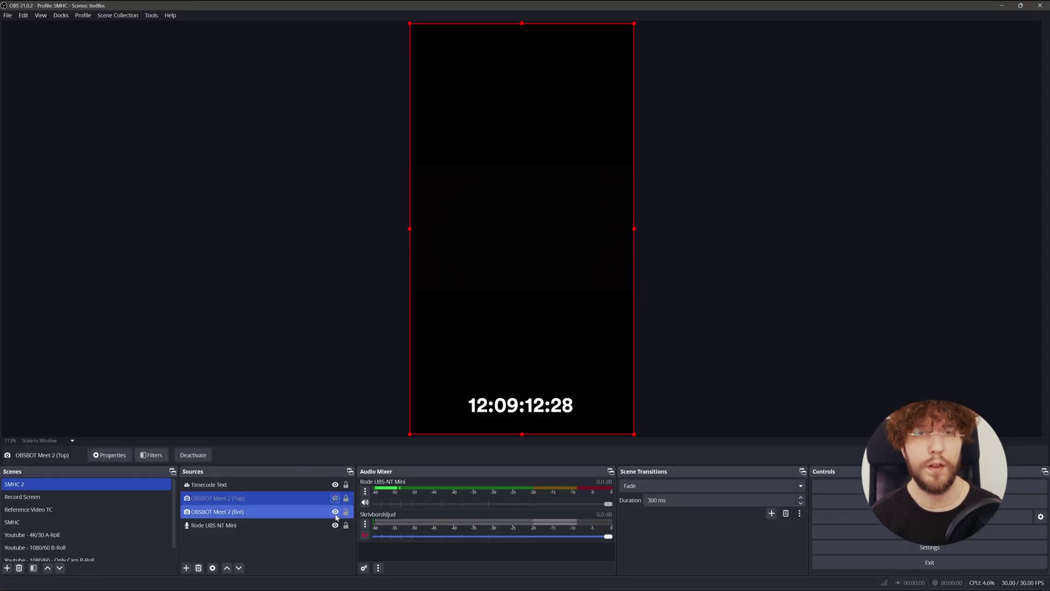